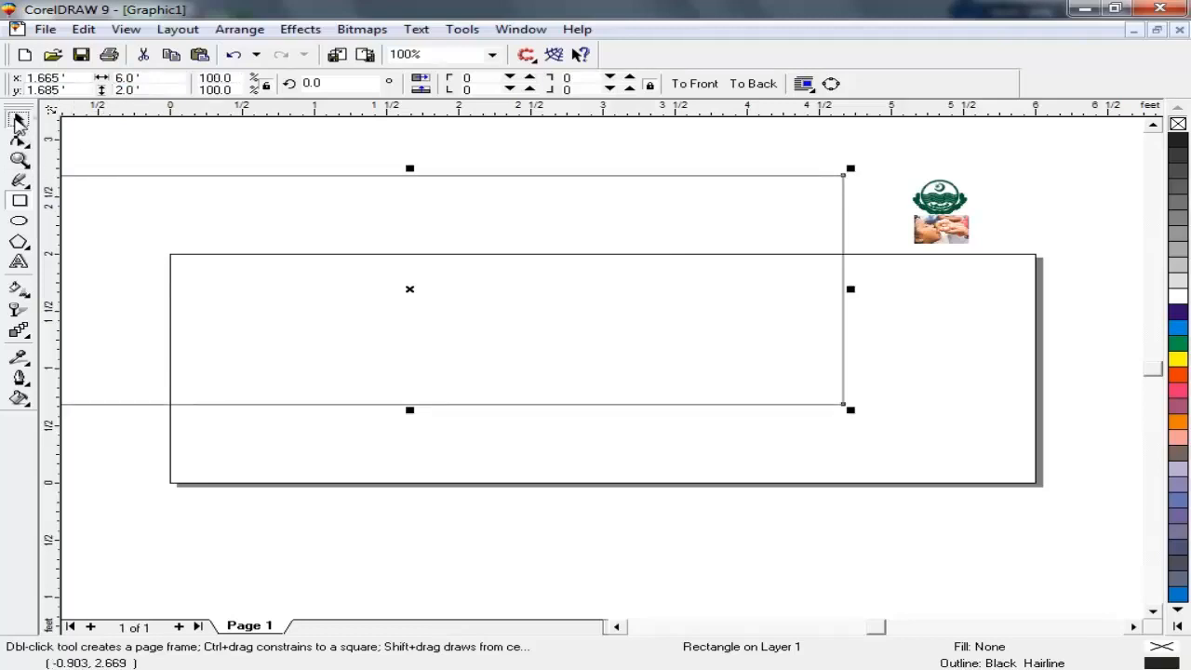
- Centre the large rectangle on the page and fill it white
left_click(19, 119)
key("p")
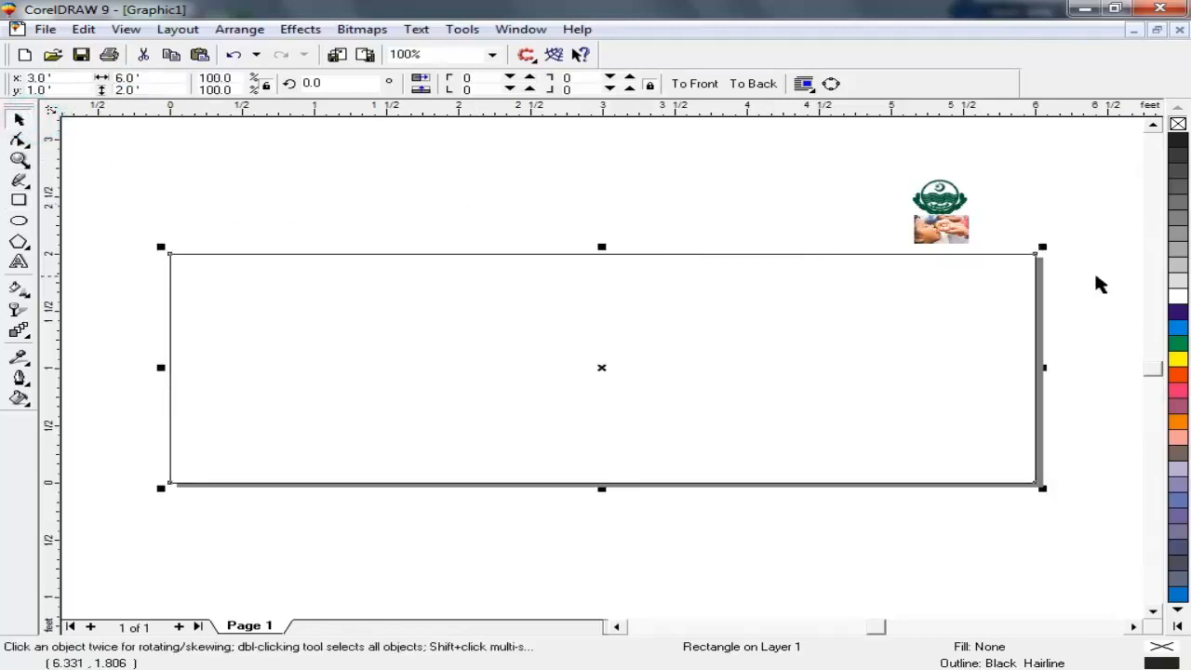
left_click(1176, 298)
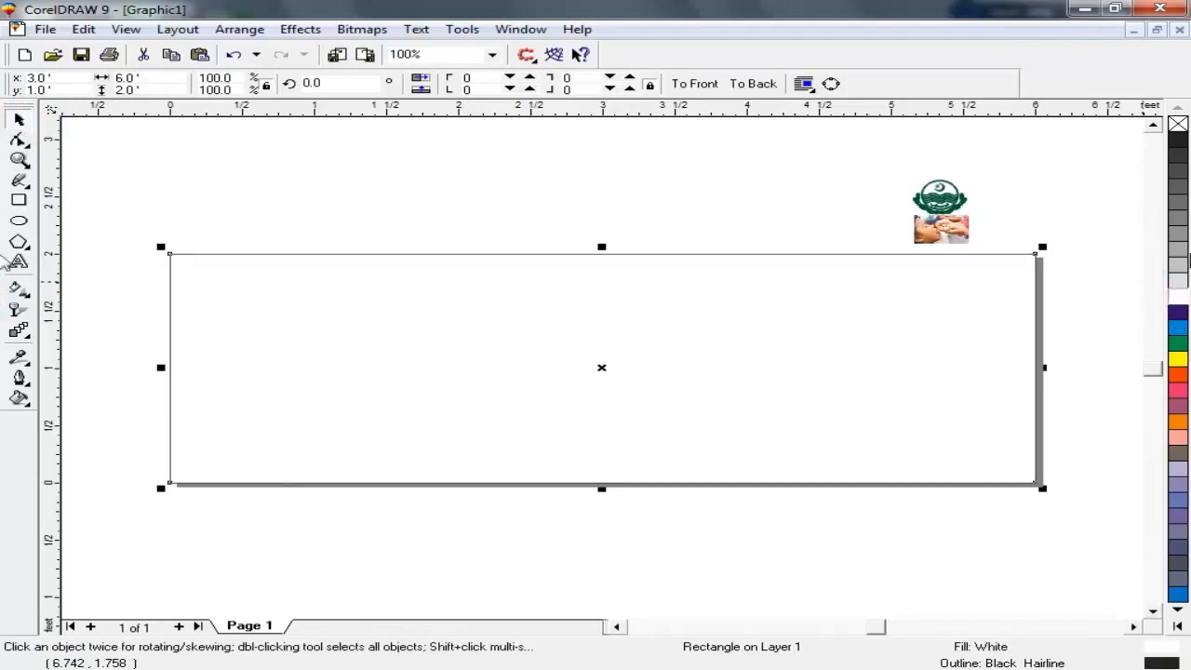
- Give the rectangle a 5-point outline with rounded corners and rounded line caps, placed behind the fill
key("F12")
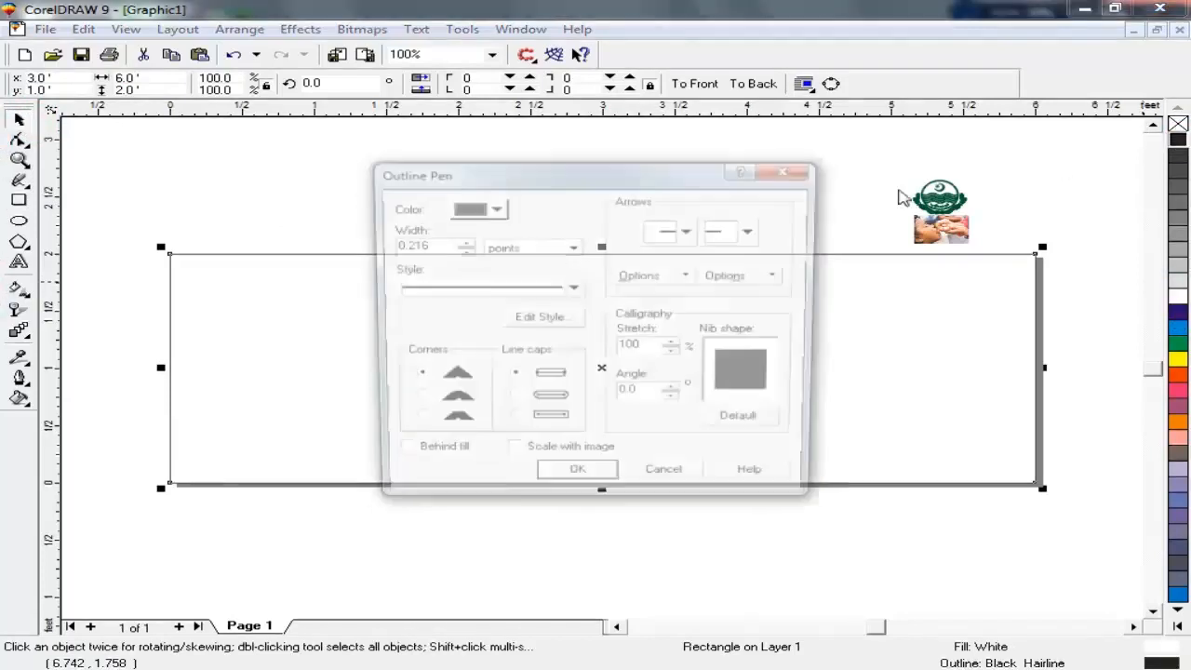
double_click(407, 243)
type("5")
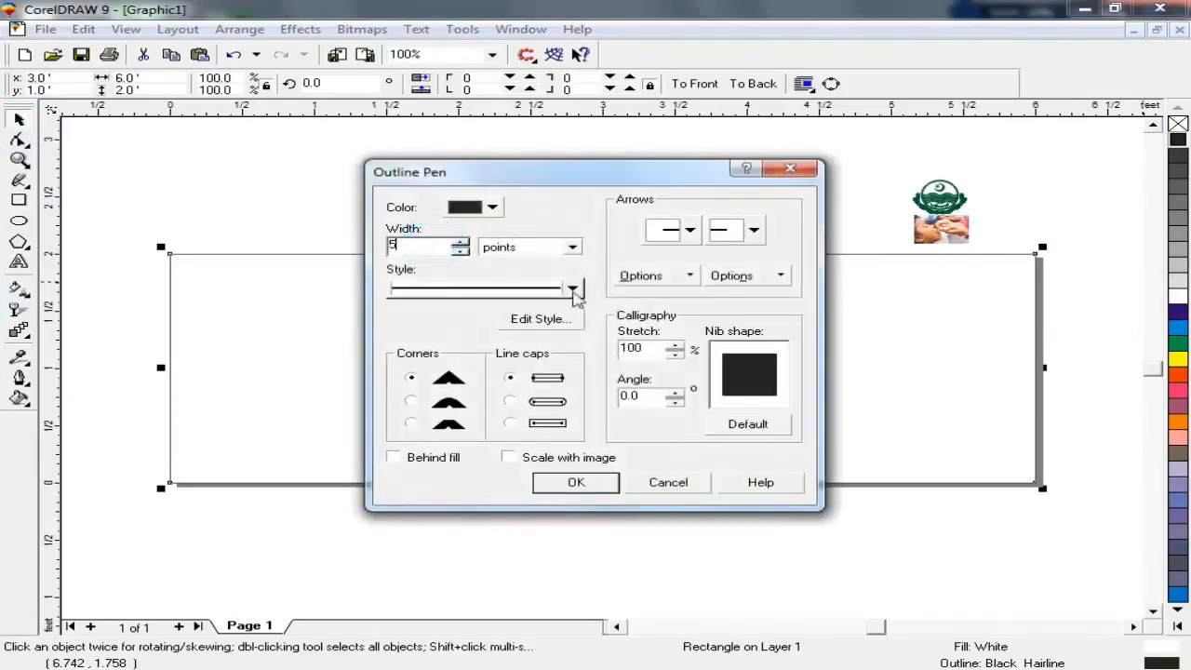
left_click(410, 400)
left_click(508, 400)
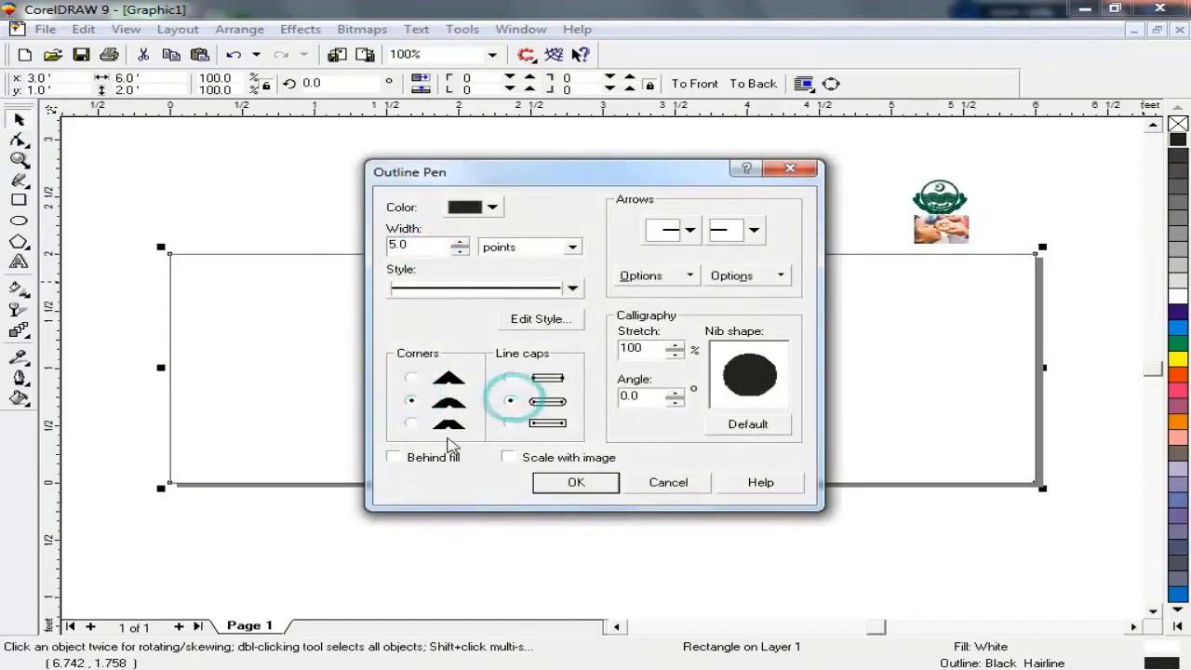
left_click(432, 455)
left_click(569, 482)
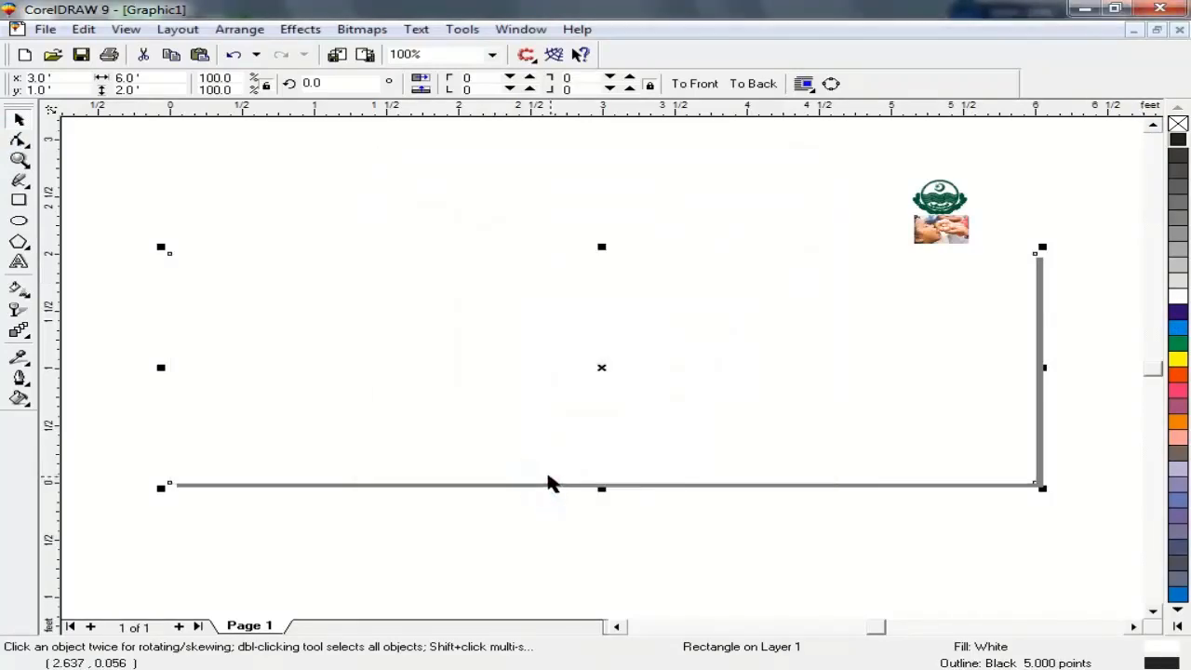
- Set the rectangle's outline width to 20 points
key("F12")
double_click(423, 243)
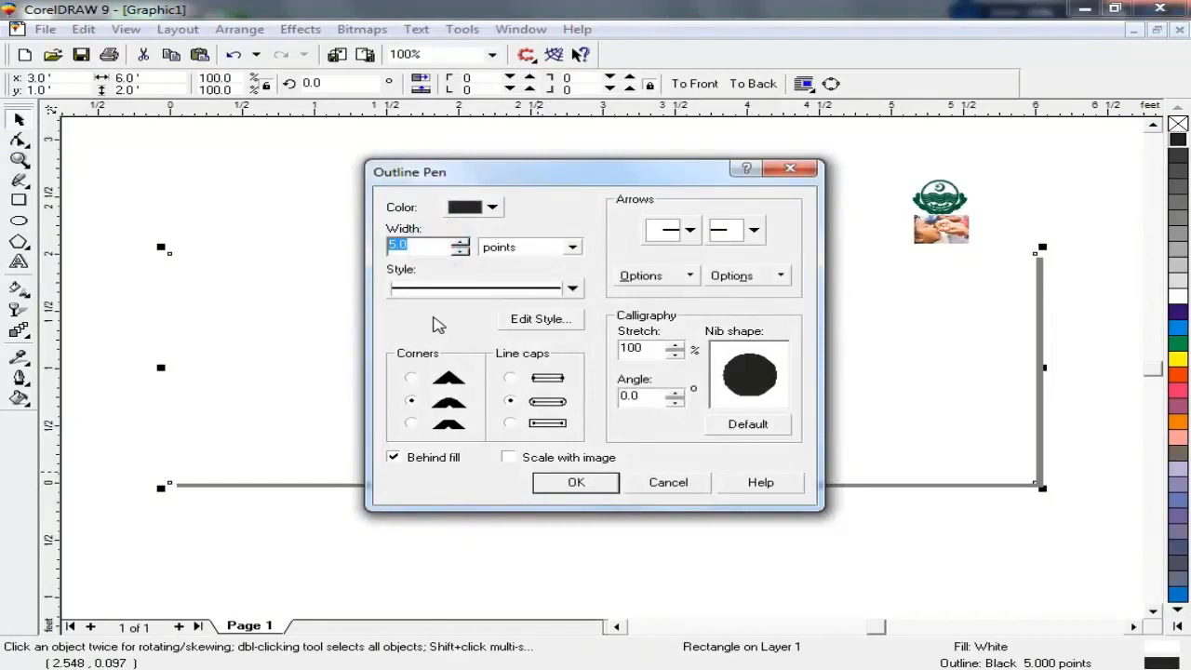
type("20")
key("Return")
left_click(404, 245)
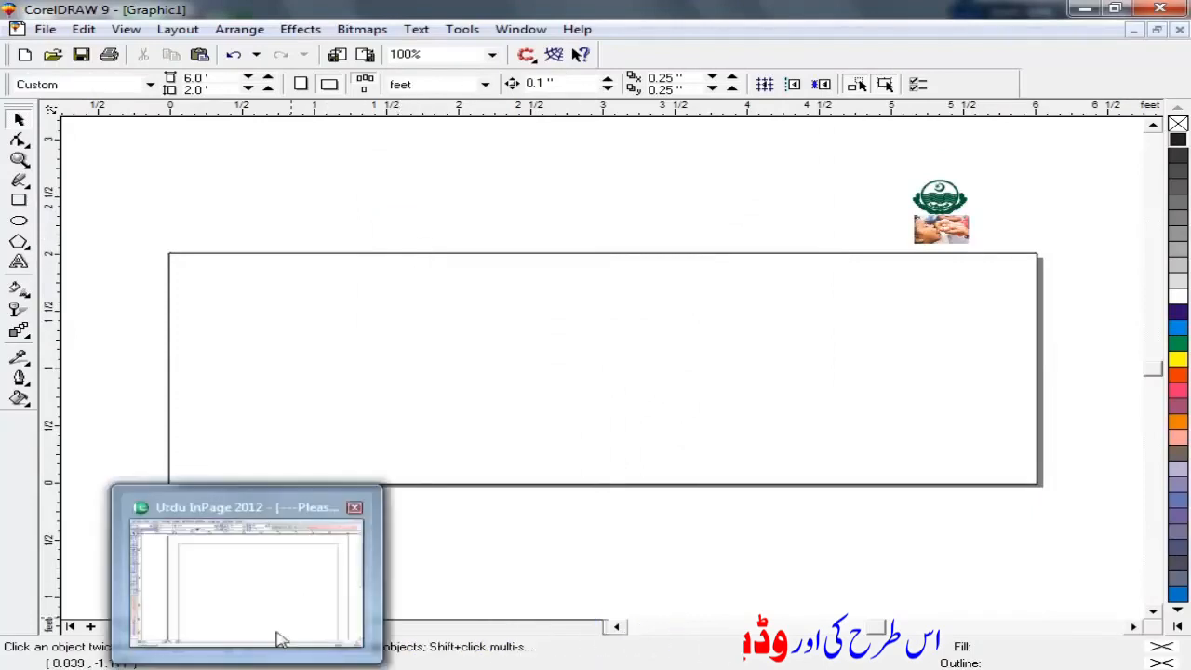
- Switch to Urdu InPage and enter the slogan "پولیو کے دو قطرے ہر بچہ ہر بار" in the blank page's text box
left_click(298, 620)
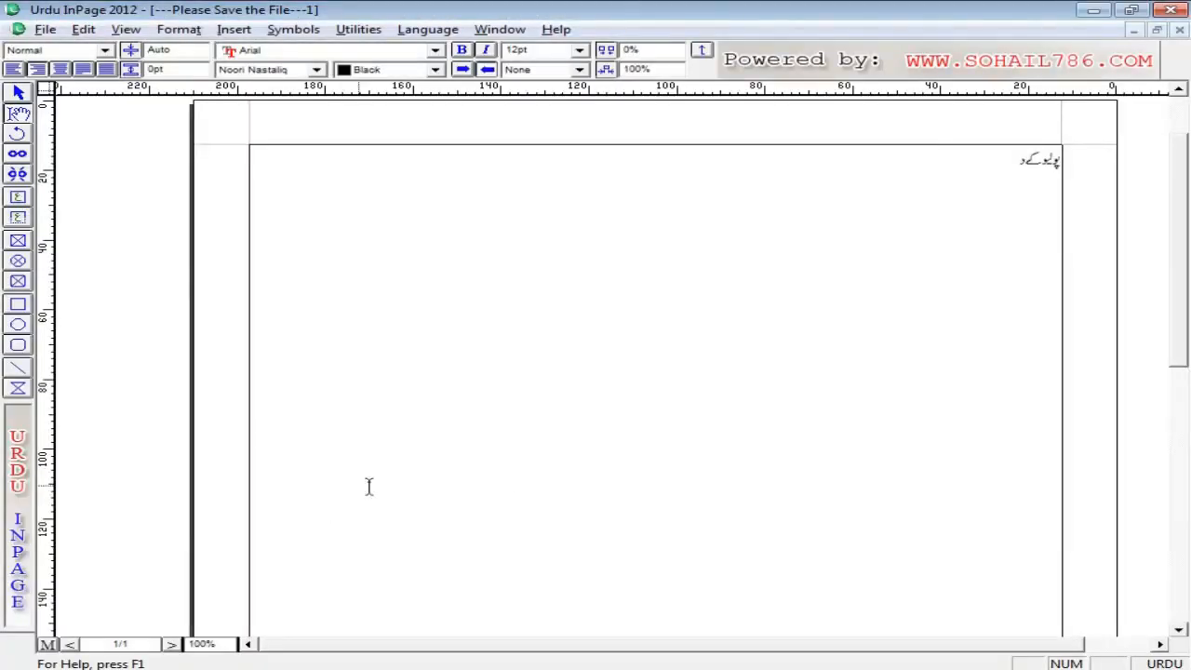
left_click(954, 358)
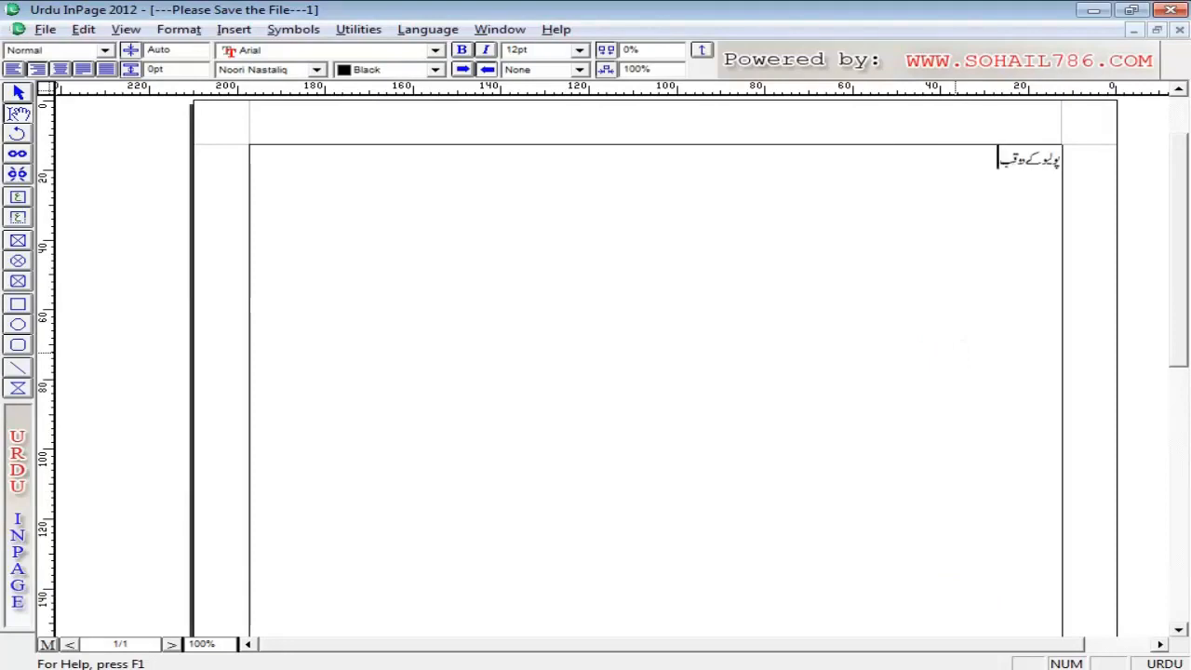
type("رے ہر بچہ ہر بار")
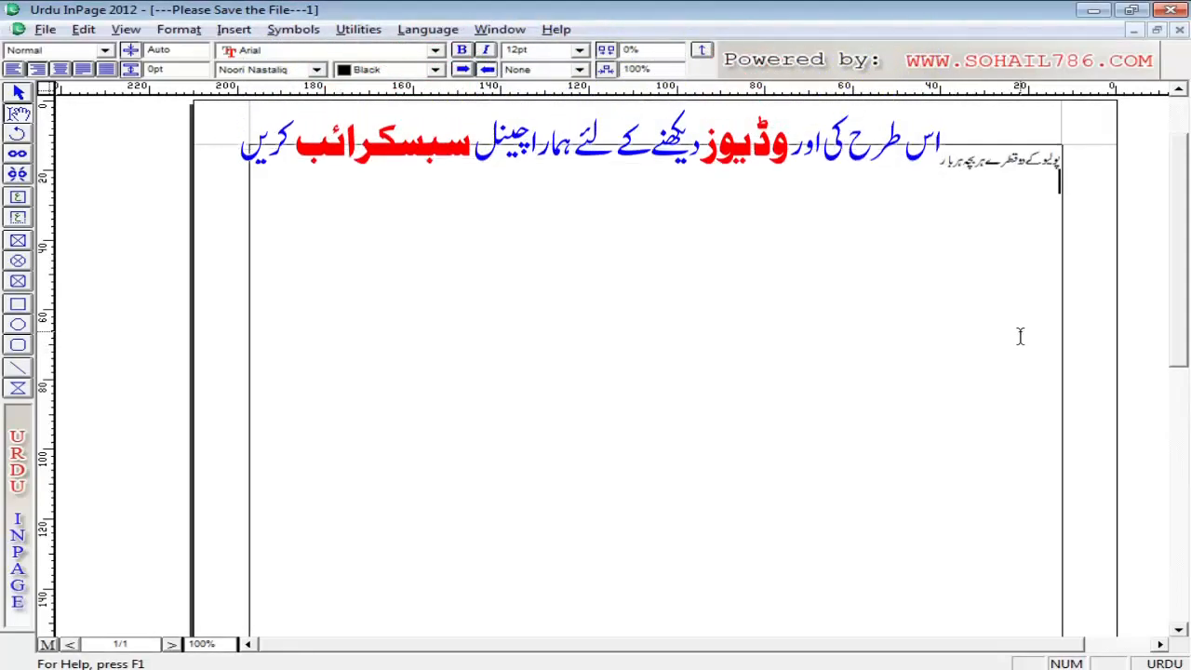
- Copy the slogan's text box from InPage and paste it onto the CorelDRAW banner page
left_click(19, 97)
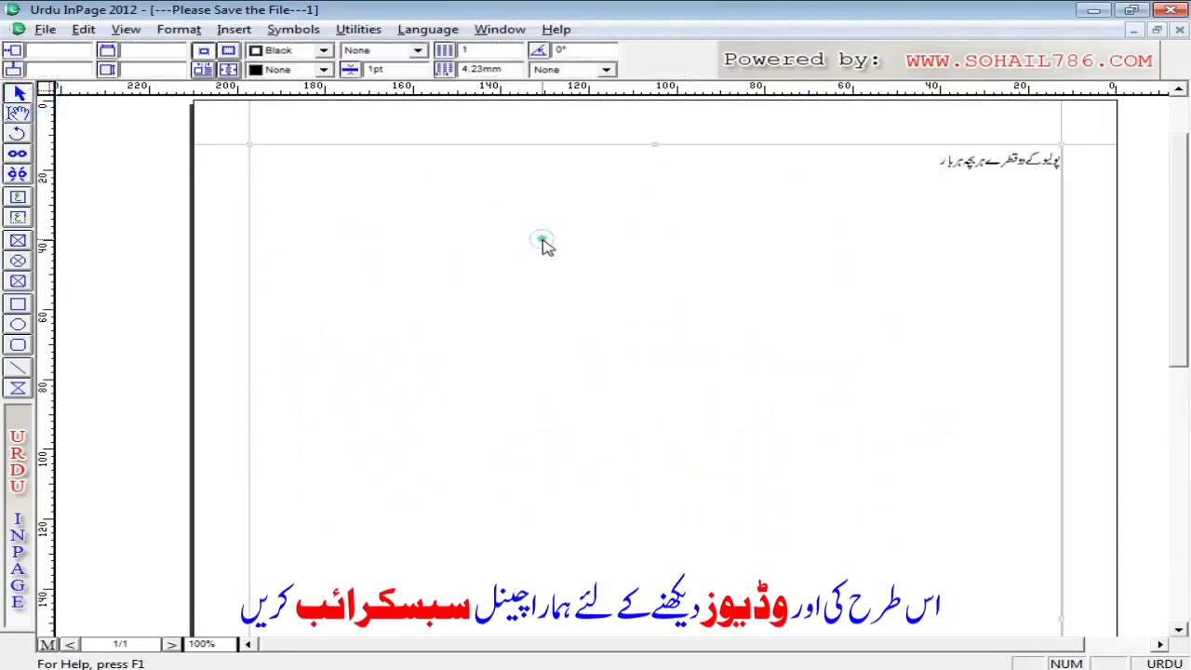
right_click(545, 236)
left_click(587, 335)
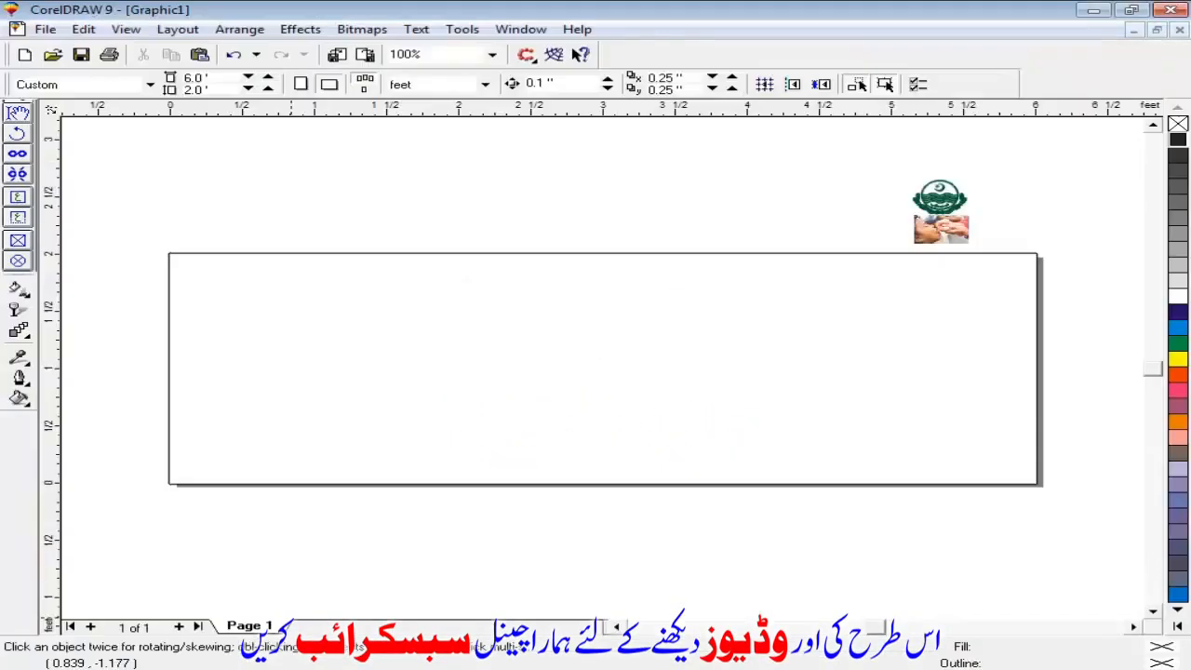
left_click(547, 377)
right_click(545, 372)
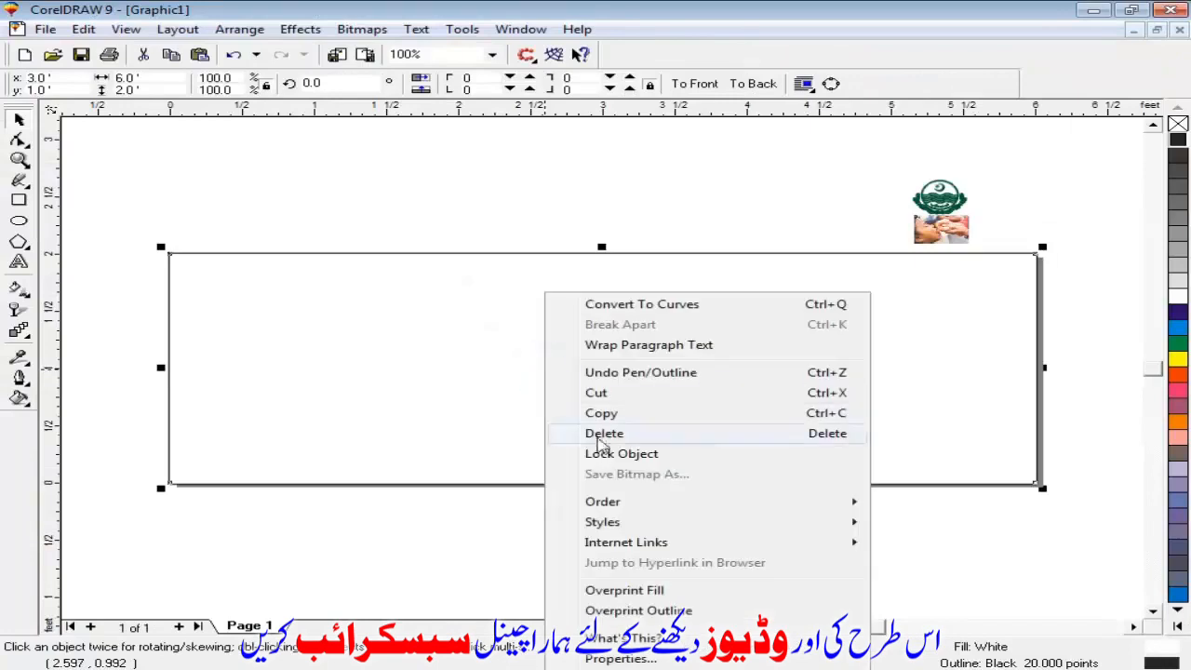
left_click(470, 524)
right_click(470, 524)
left_click(539, 410)
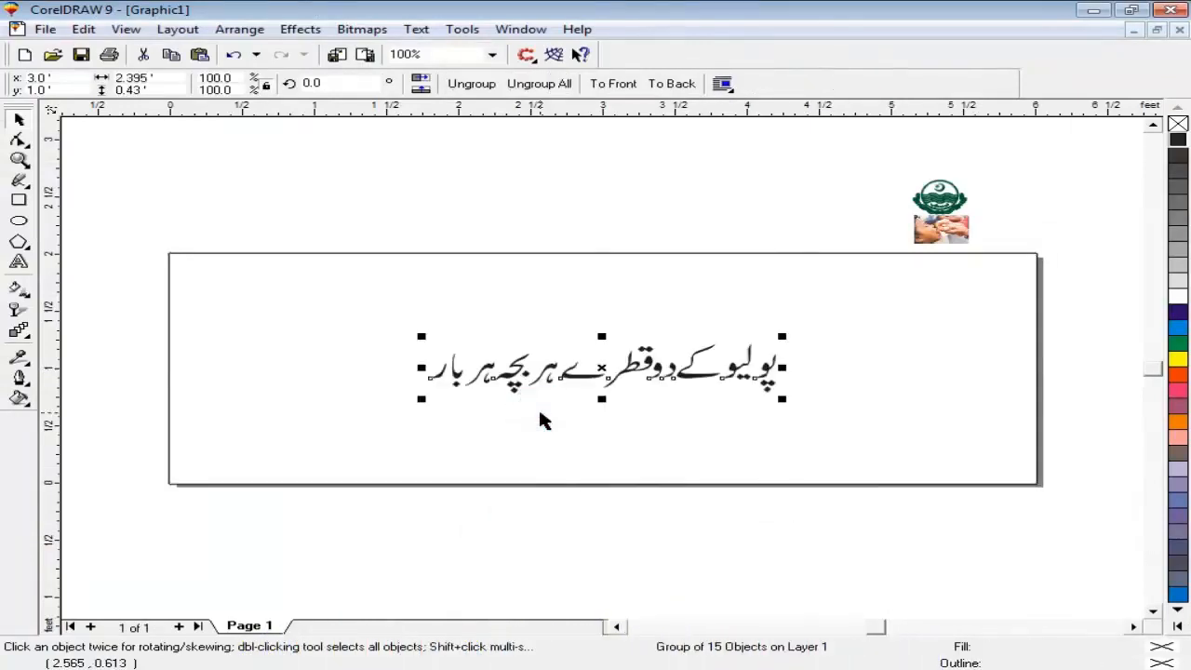
- Enlarge the pasted slogan about its centre to about 2.92 ft wide and ungroup it
left_click_drag(786, 337, 823, 322)
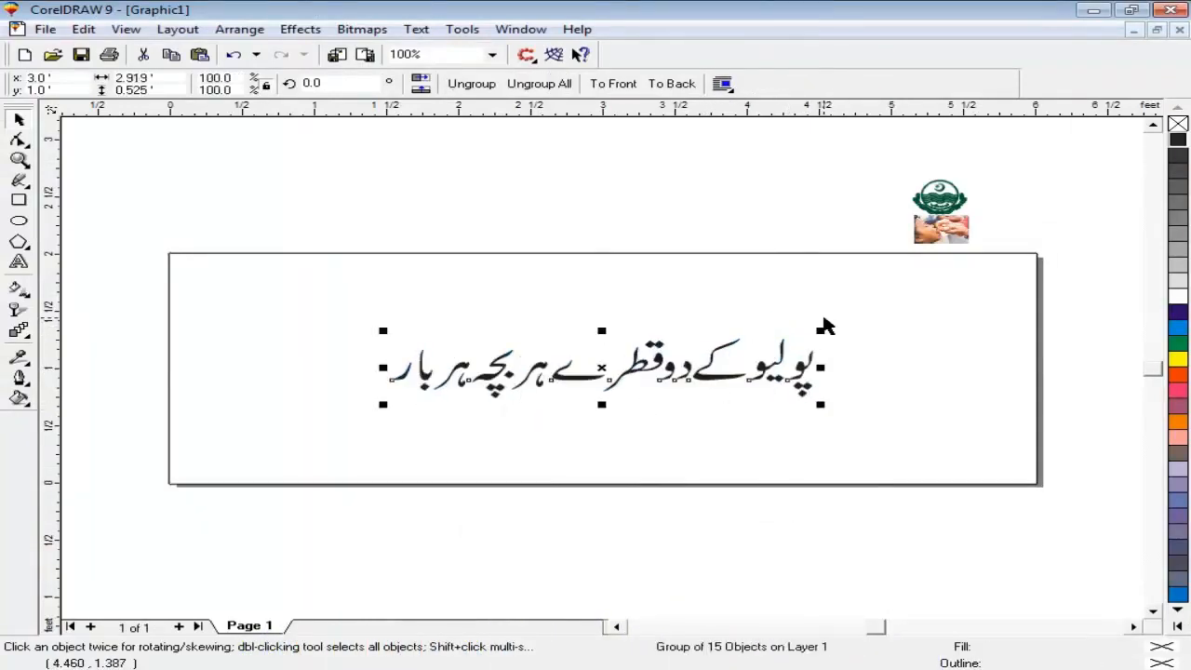
left_click(471, 82)
left_click(438, 138)
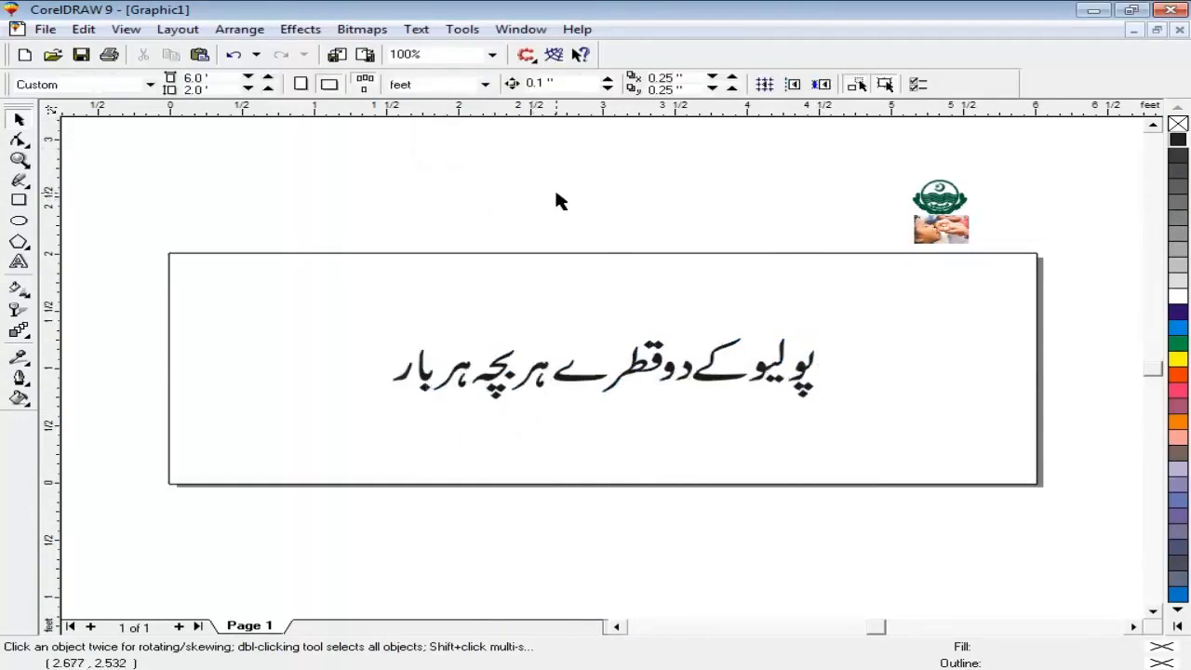
- Combine the letters of "پولیو کے دو قطرے" into one curve and those of "ہر بچہ ہر بار" into another
left_click_drag(555, 193, 840, 401)
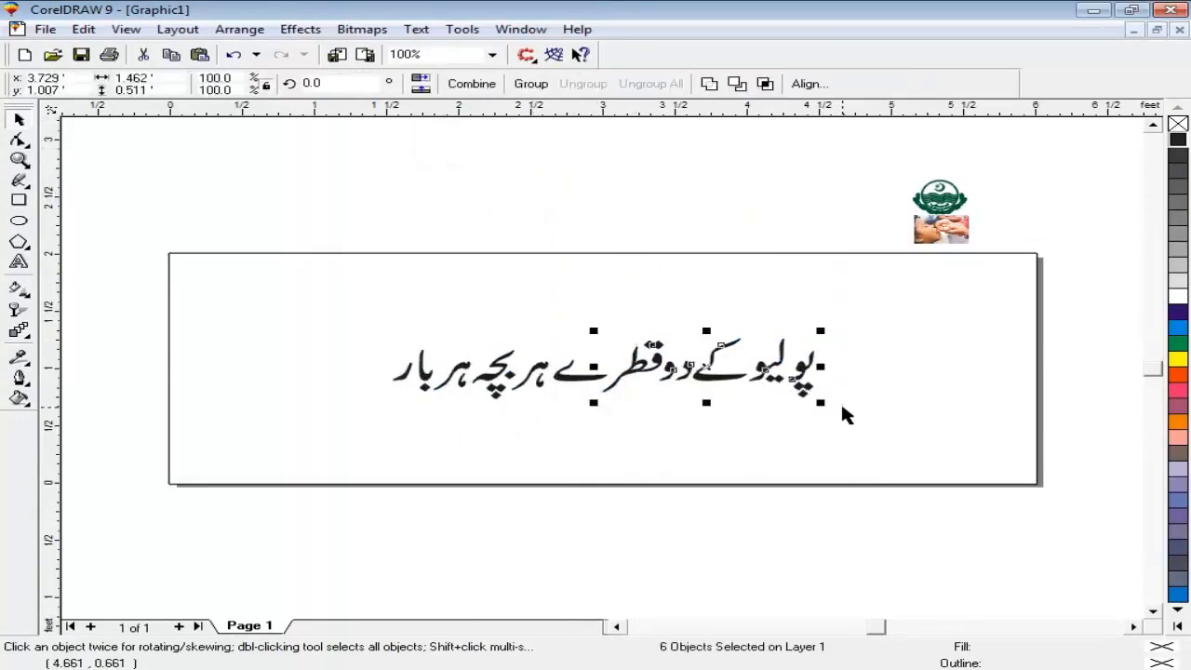
left_click_drag(860, 233, 549, 415)
left_click(472, 83)
left_click(312, 223)
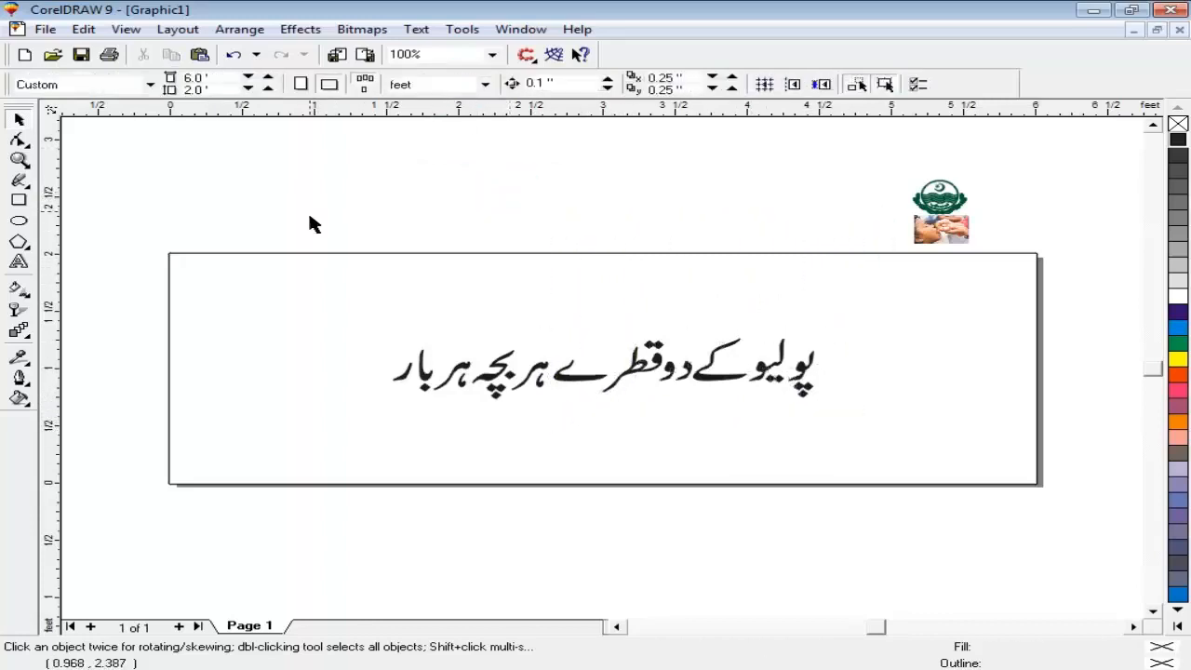
left_click_drag(311, 224, 558, 417)
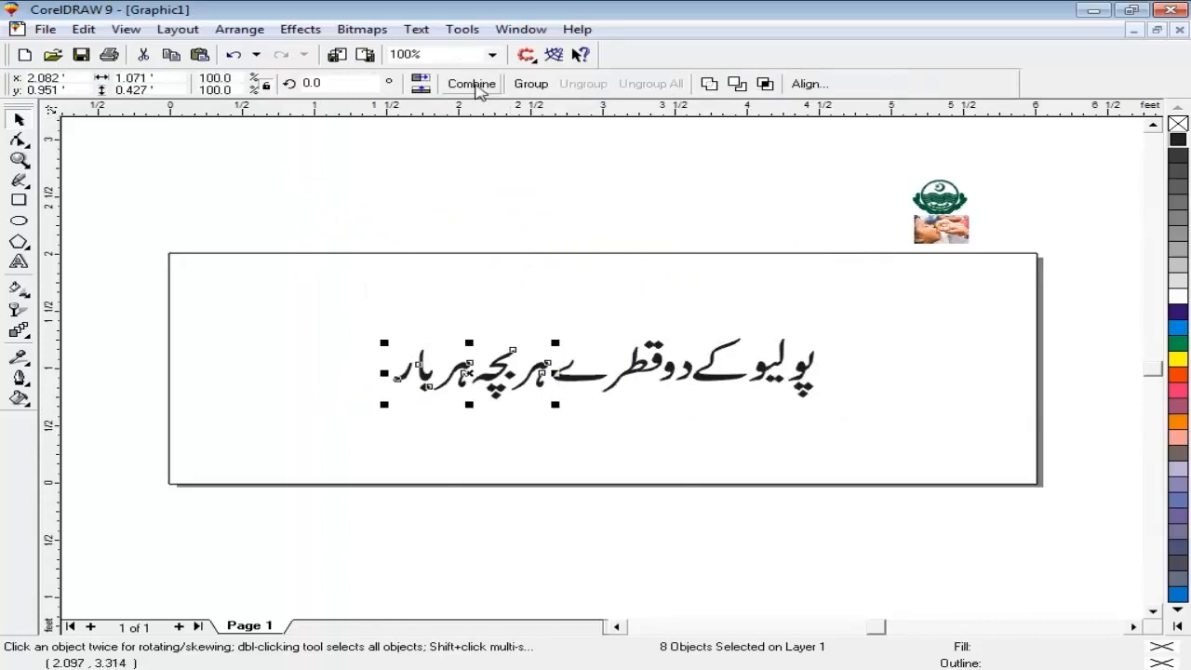
left_click(471, 82)
- Raise "پولیو کے دو قطرے" above the other phrase and centre "ہر بچہ ہر بار" horizontally beneath it
left_click_drag(772, 377, 773, 321)
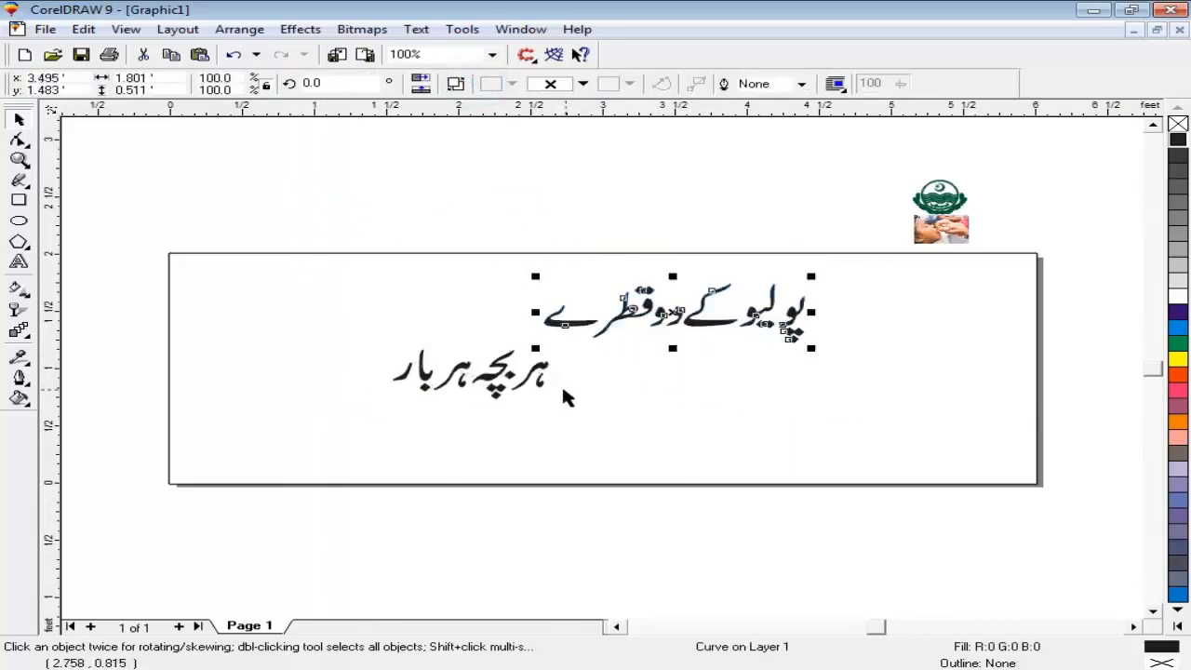
left_click_drag(537, 383, 686, 364)
key("ctrl+z")
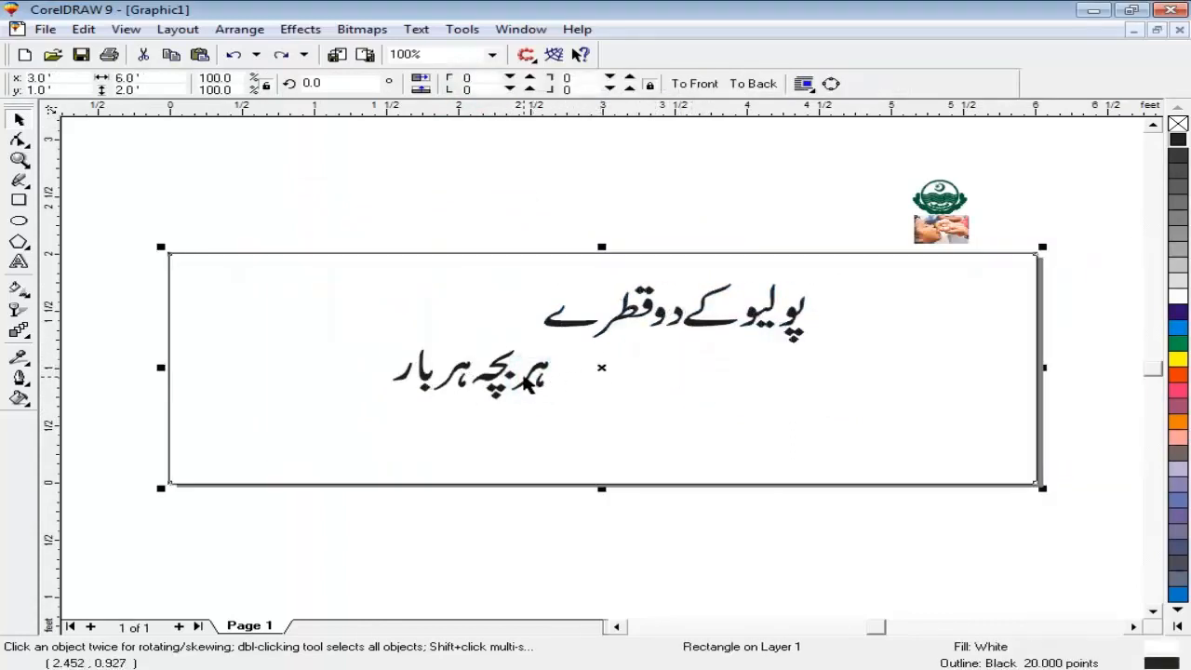
left_click(523, 374)
left_click(600, 321, "shift")
key("c")
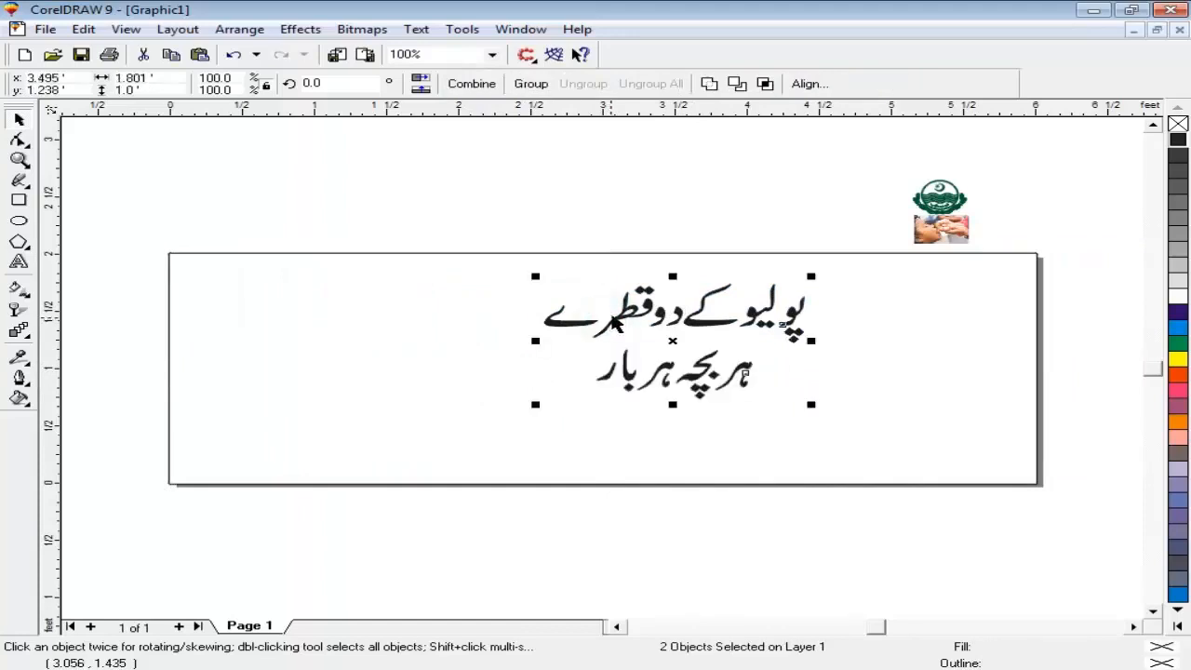
- Combine the two slogan lines into a single curve
left_click(624, 202)
left_click_drag(433, 185, 817, 414)
left_click(476, 84)
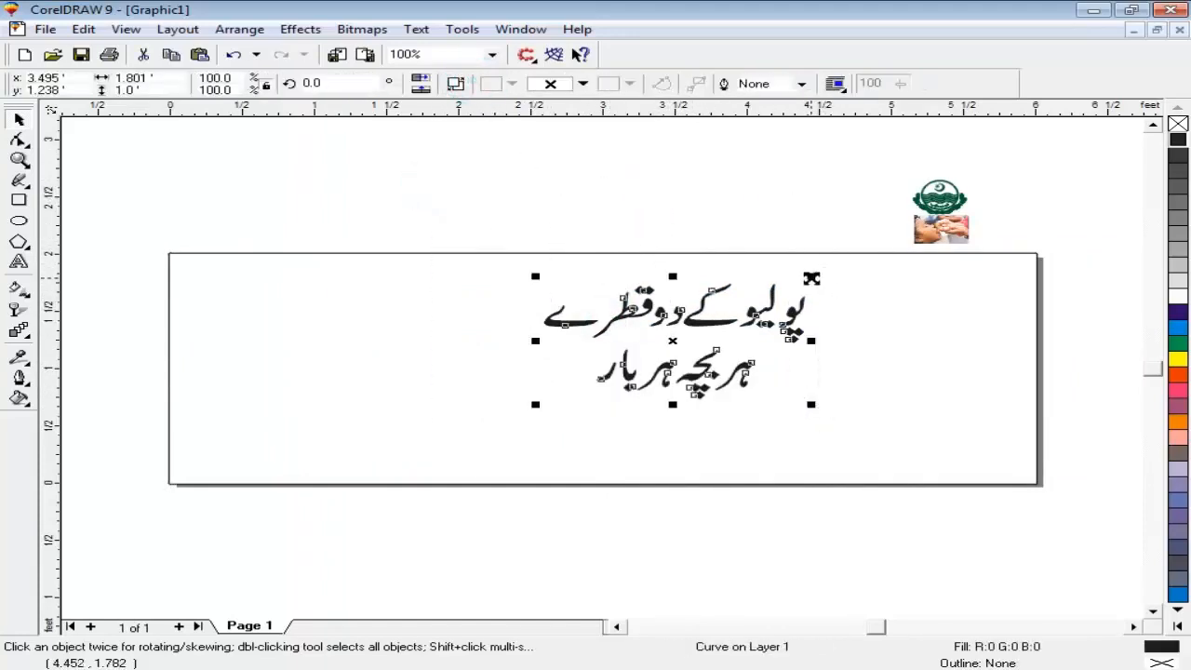
- Resize the two-line slogan to about 2.65 by 1.17 ft, shift it slightly right in the banner and fill it green
left_click_drag(812, 278, 862, 253)
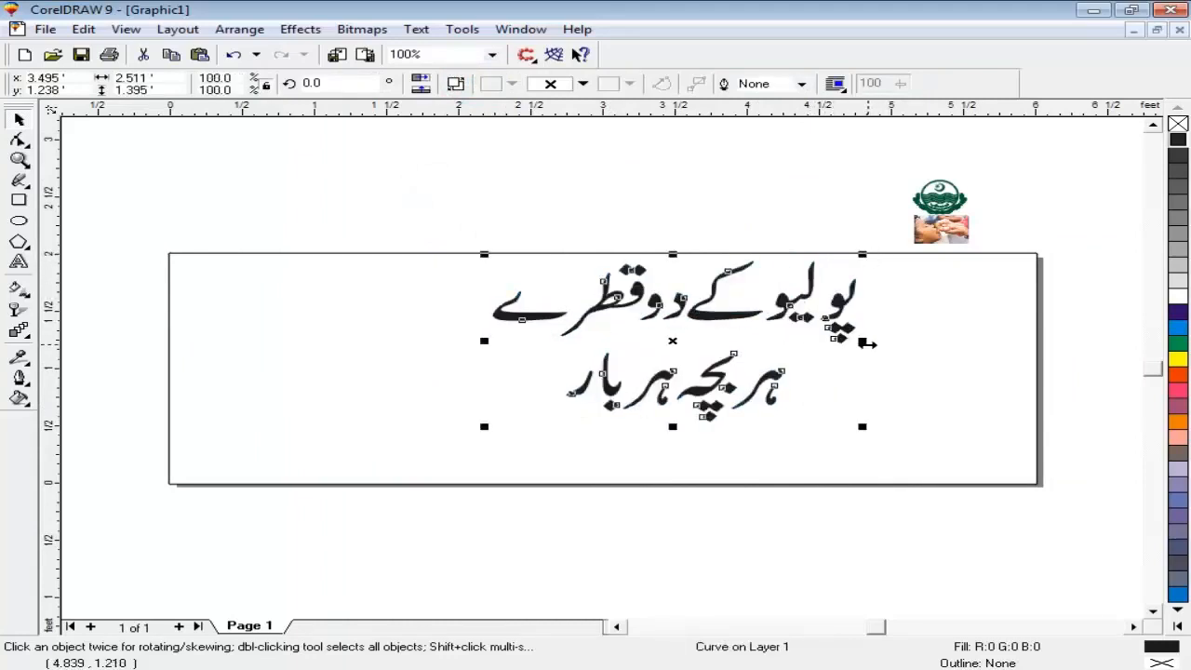
left_click_drag(864, 342, 933, 342)
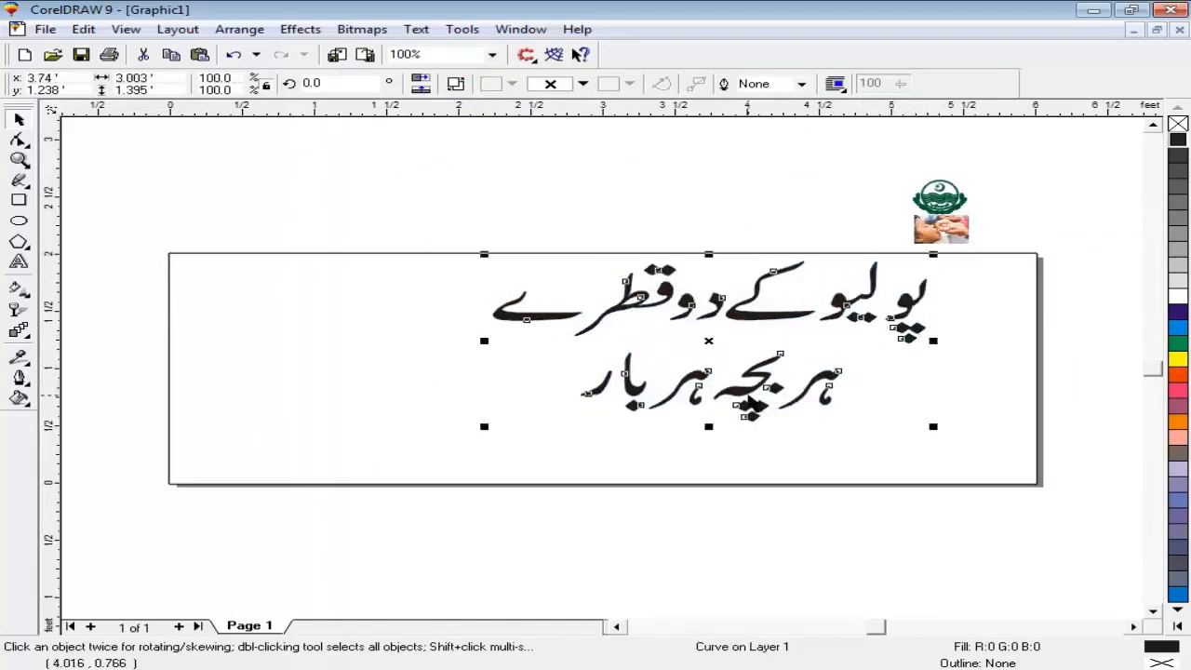
key("ctrl+z")
left_click_drag(671, 426, 673, 400)
left_click_drag(732, 309, 755, 317)
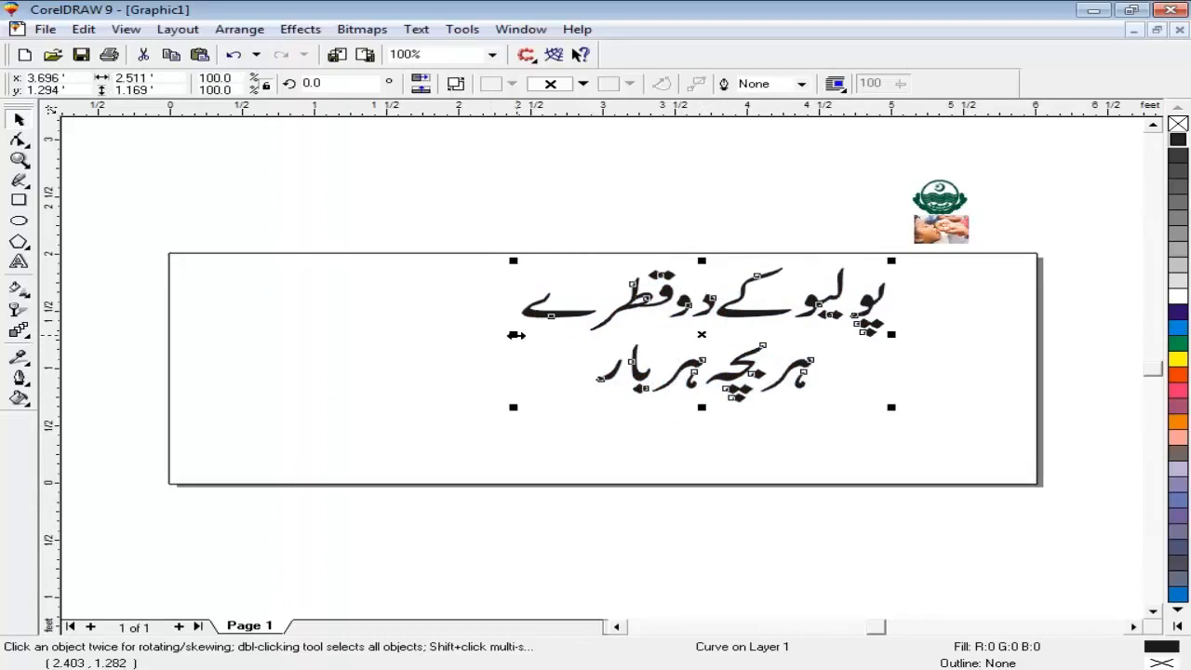
left_click_drag(515, 335, 492, 333)
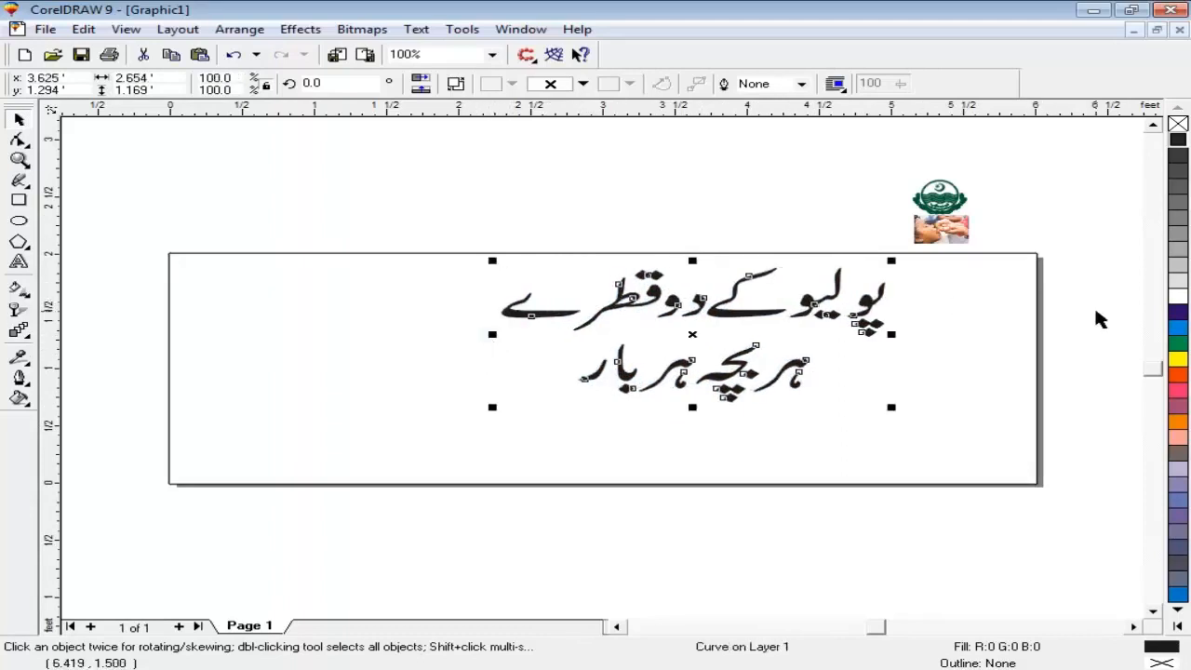
left_click(1178, 343)
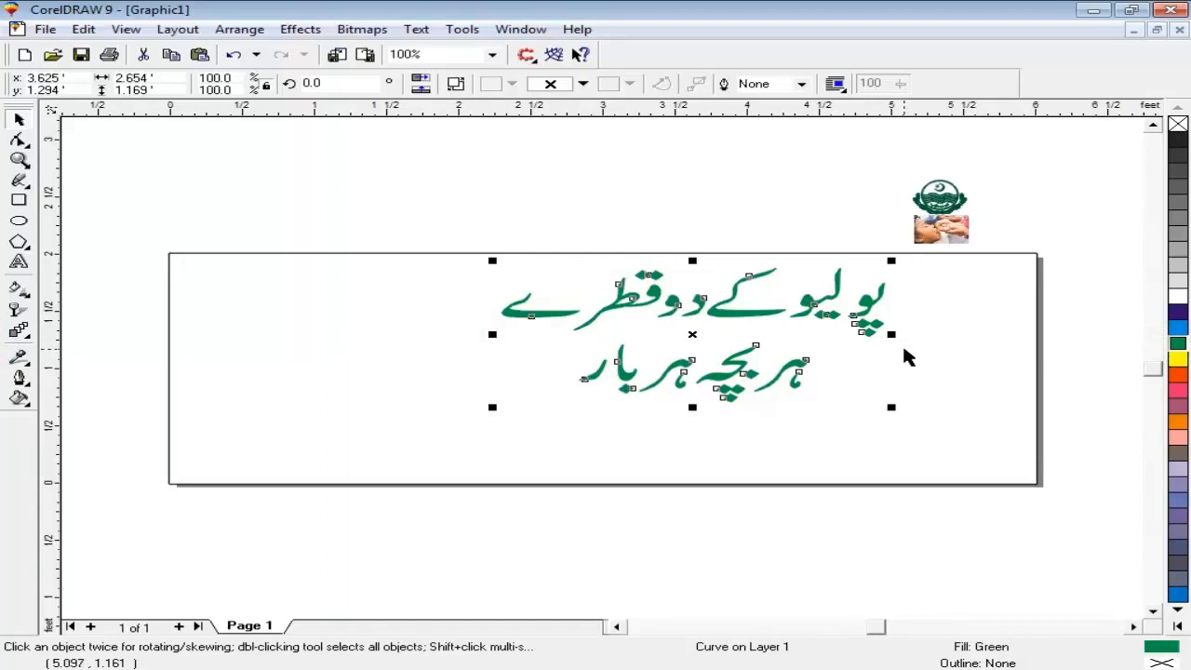
key("Right")
key("Up")
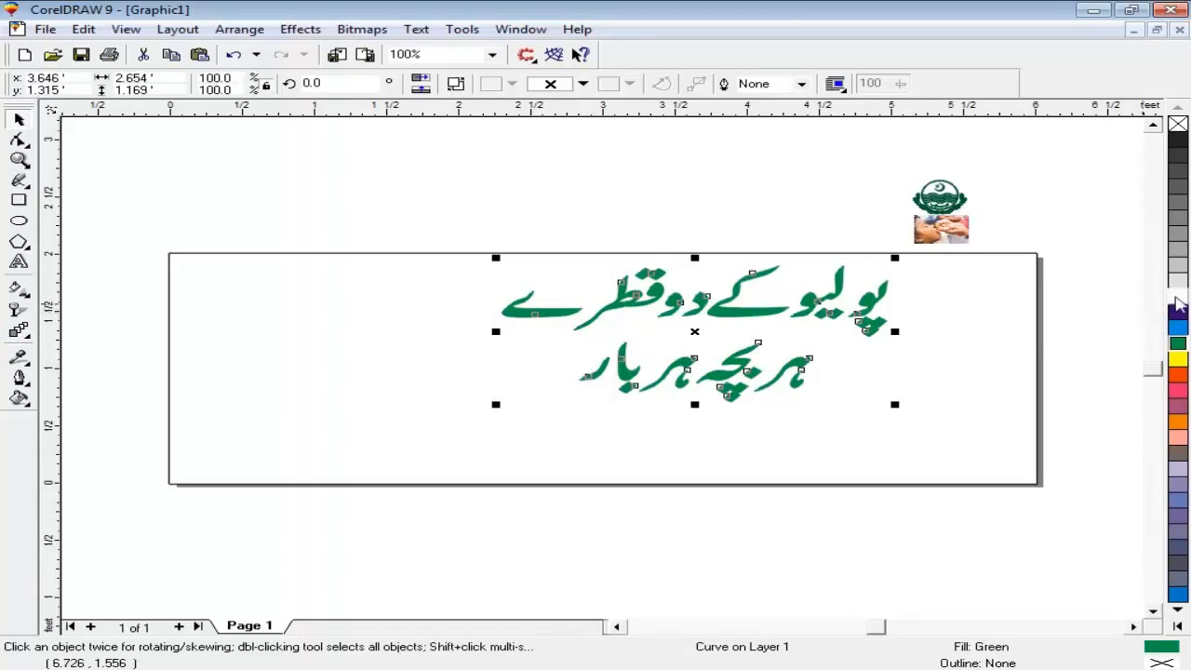
left_click(1176, 295)
right_click(1176, 296)
key("F12")
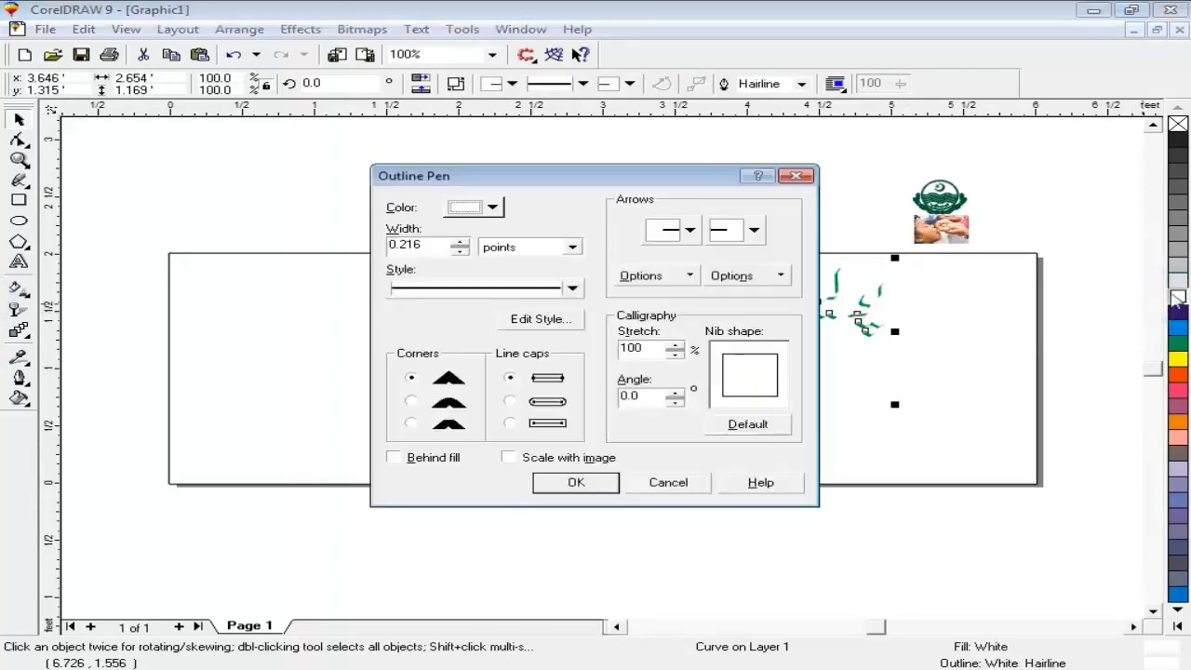
left_click(795, 176)
key("Delete")
- Give the green slogan a black 20-point outline with rounded corners, placed behind the fill
left_click(760, 313)
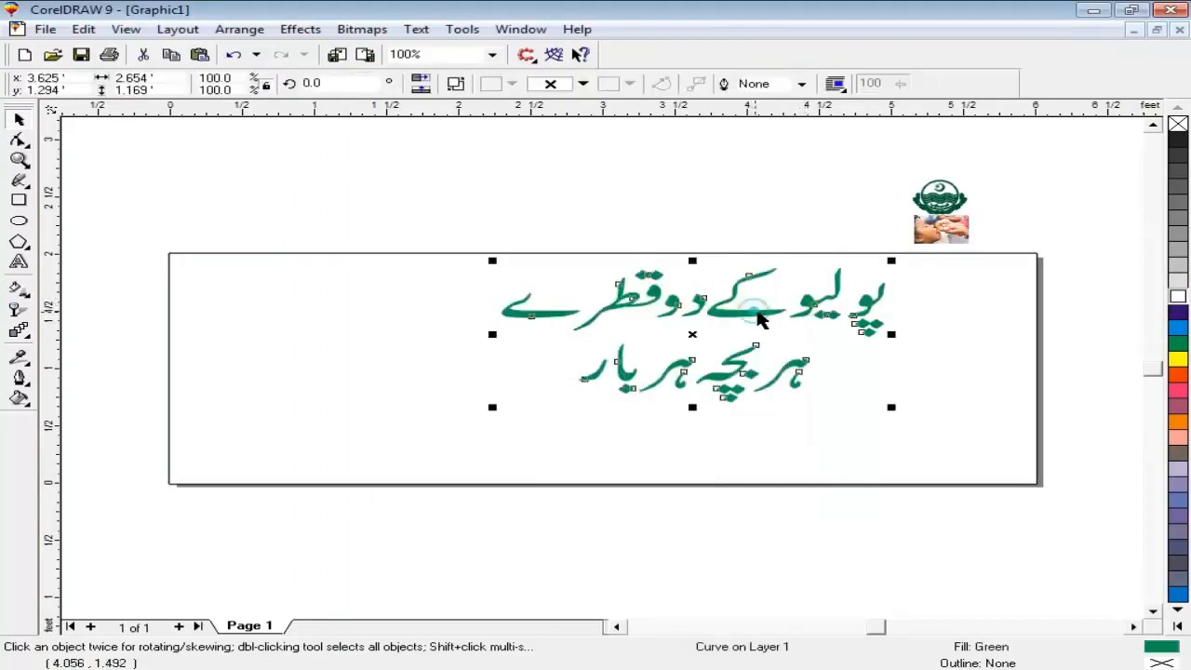
key("F12")
double_click(426, 245)
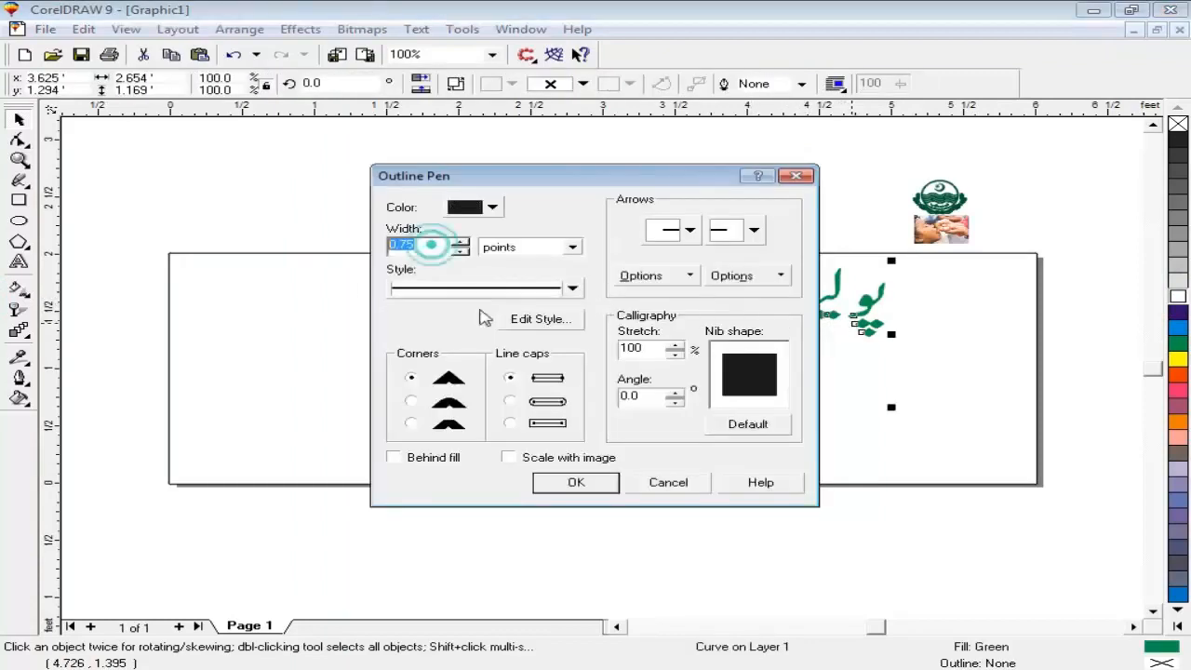
left_click(411, 400)
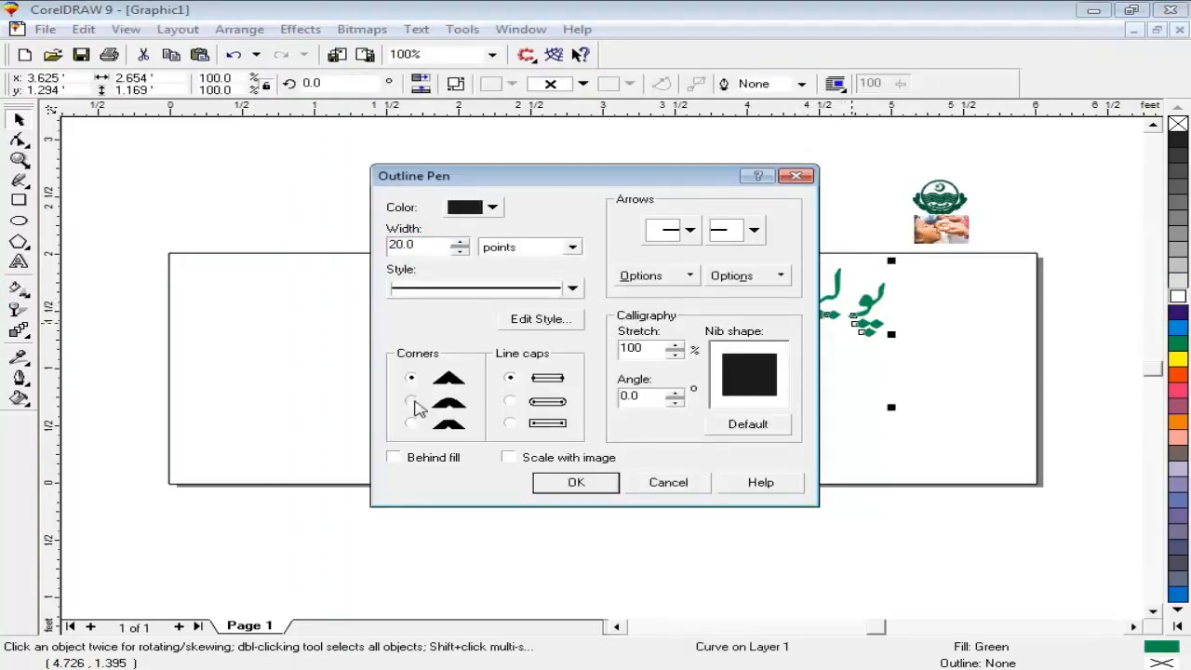
left_click(426, 456)
left_click(572, 482)
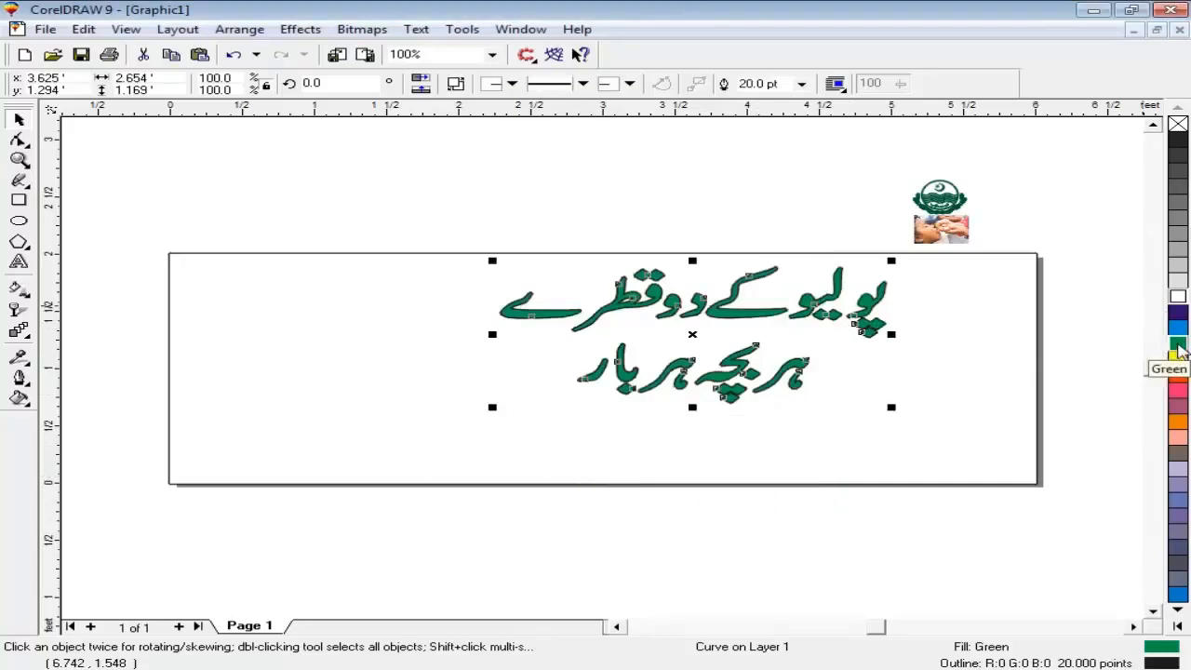
- Turn the slogan's outline white and add a duplicate of it with a green 40-point outline
right_click(1177, 298)
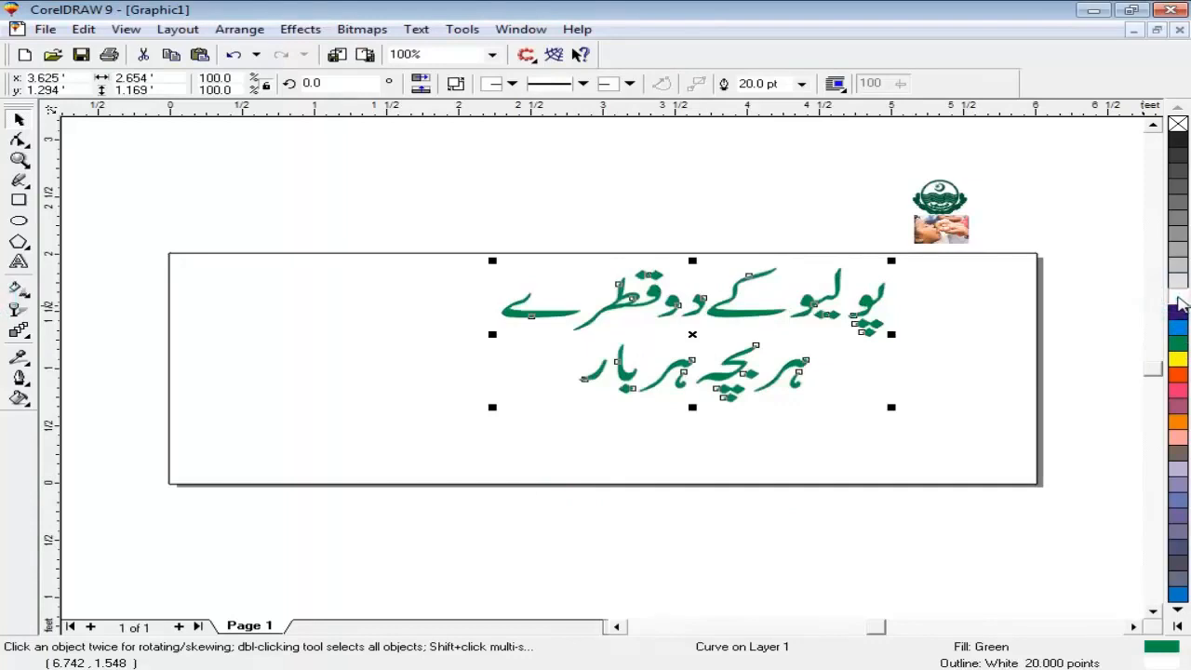
key("ctrl+d")
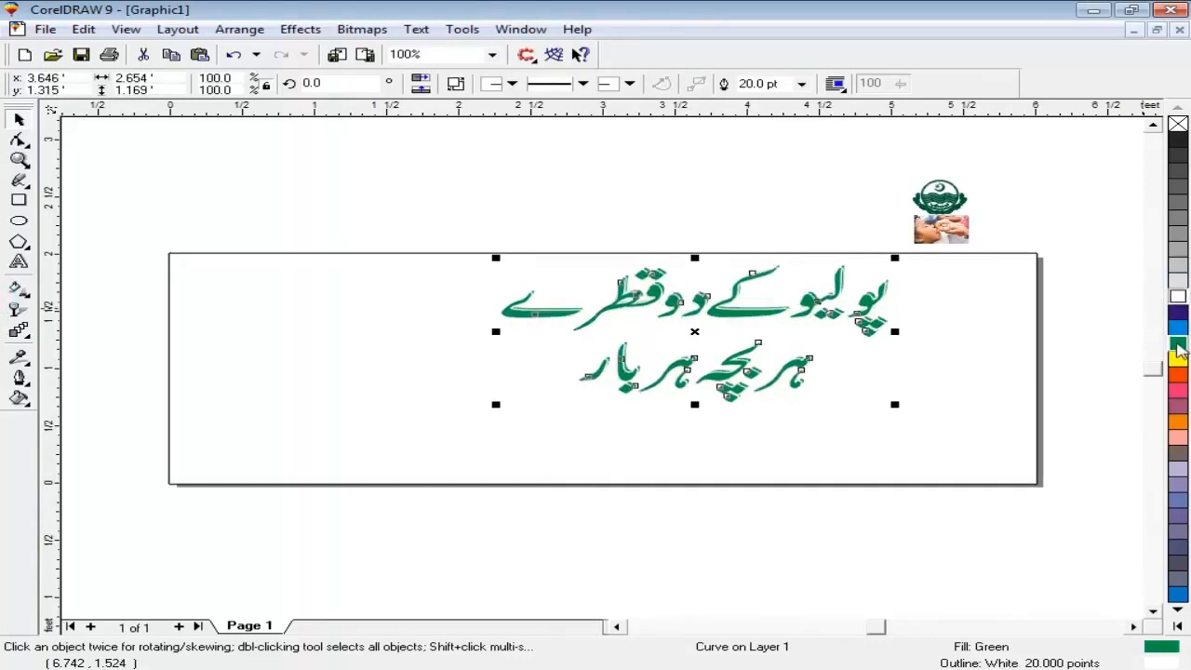
right_click(1177, 346)
key("F12")
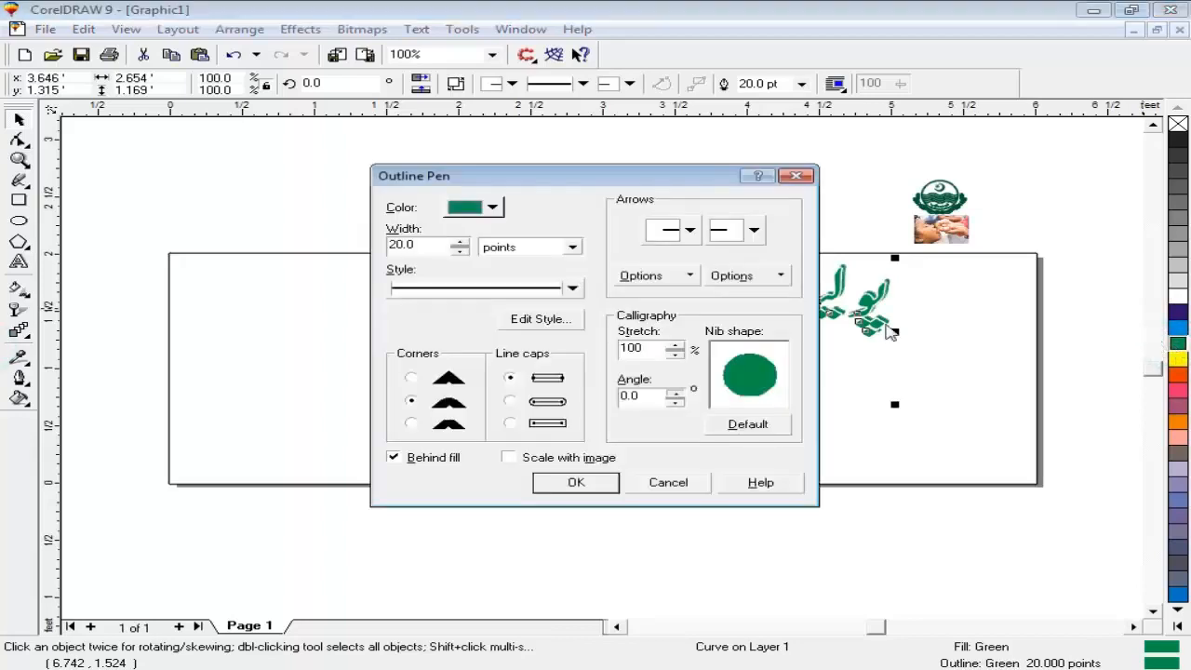
double_click(425, 244)
type("40.0")
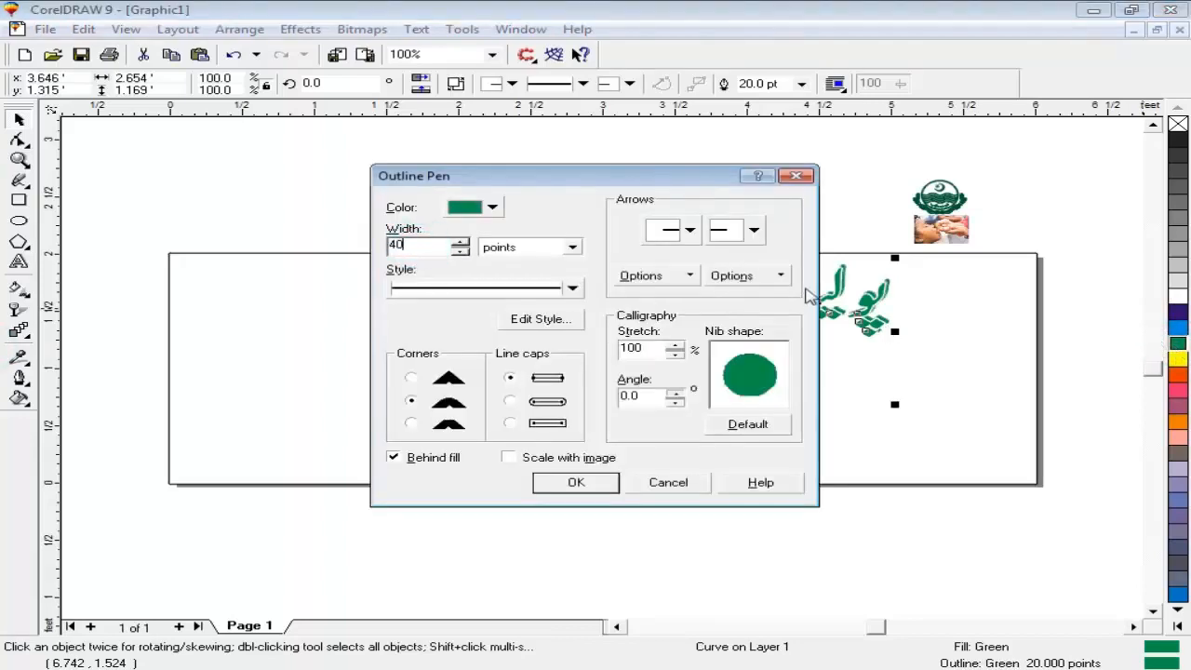
key("Return")
- Align the green-outlined duplicate exactly behind the white-outlined slogan and group the two copies
left_click(750, 320, "shift")
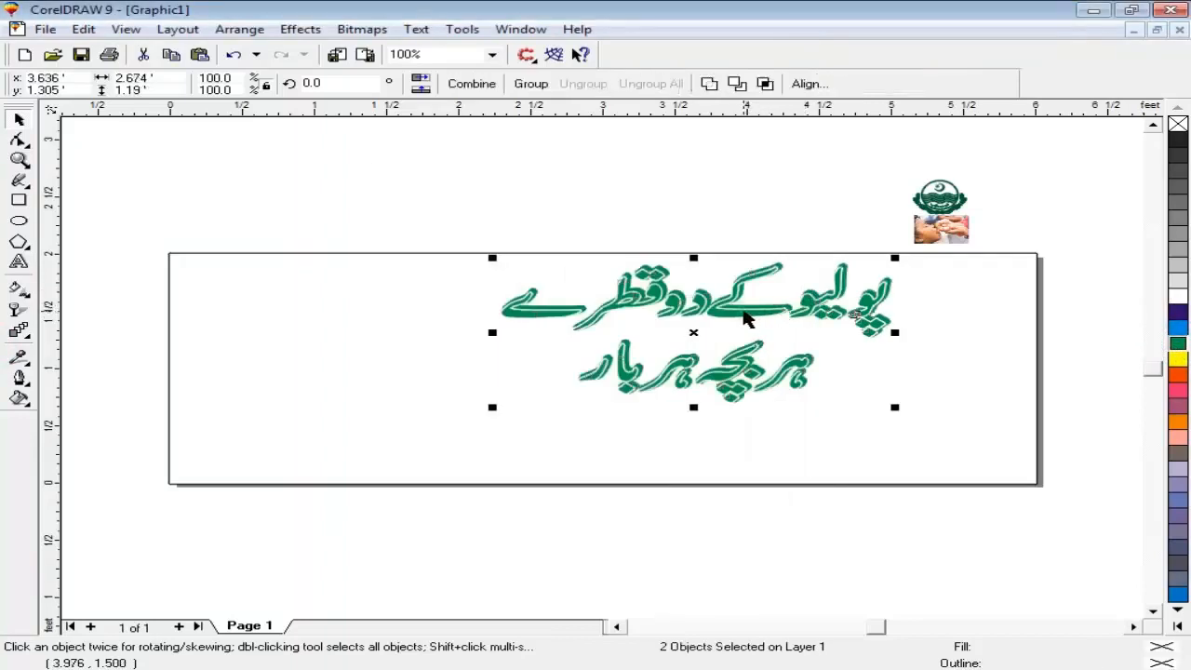
left_click(620, 222)
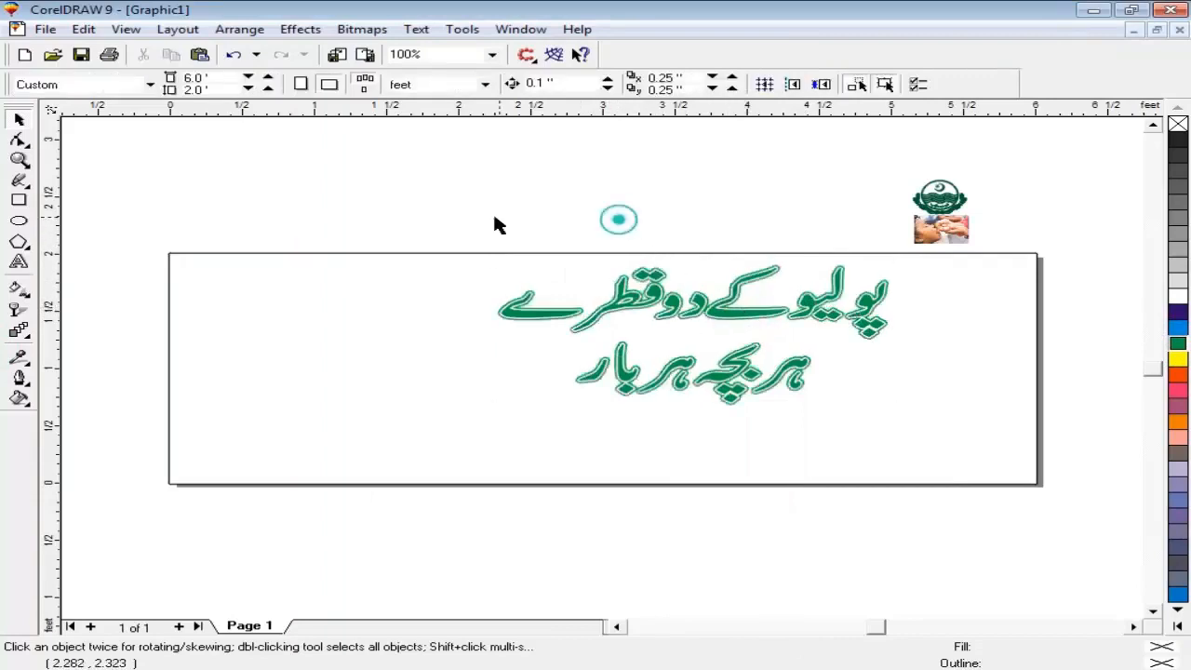
left_click_drag(456, 211, 905, 404)
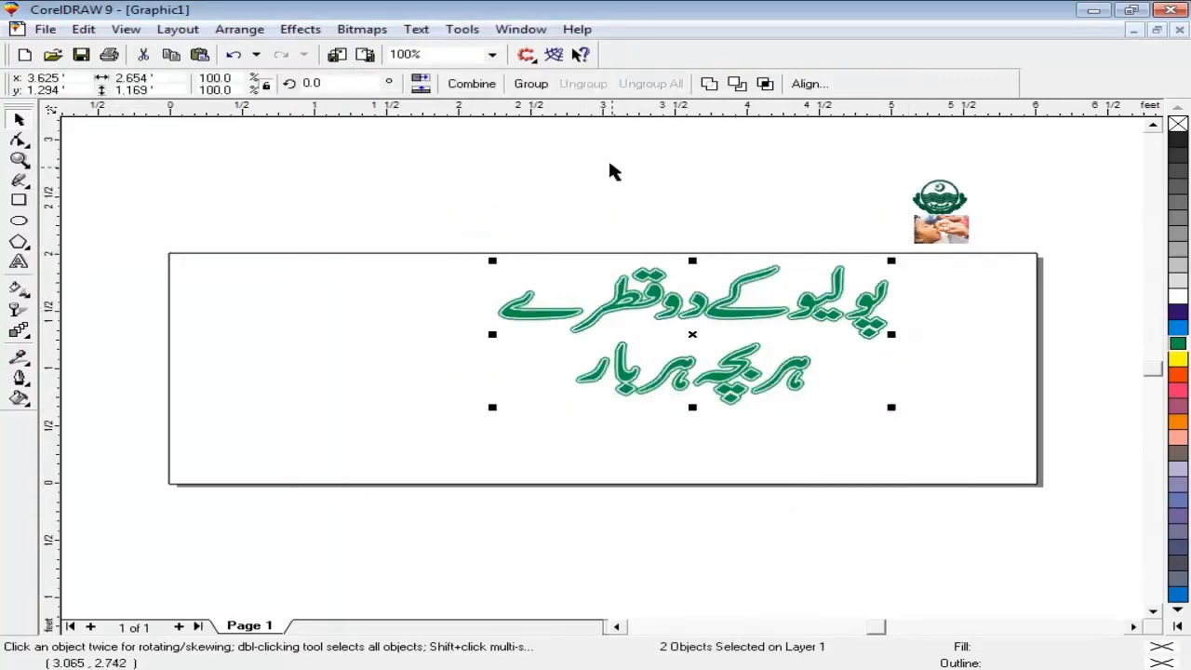
left_click(532, 85)
left_click(607, 202)
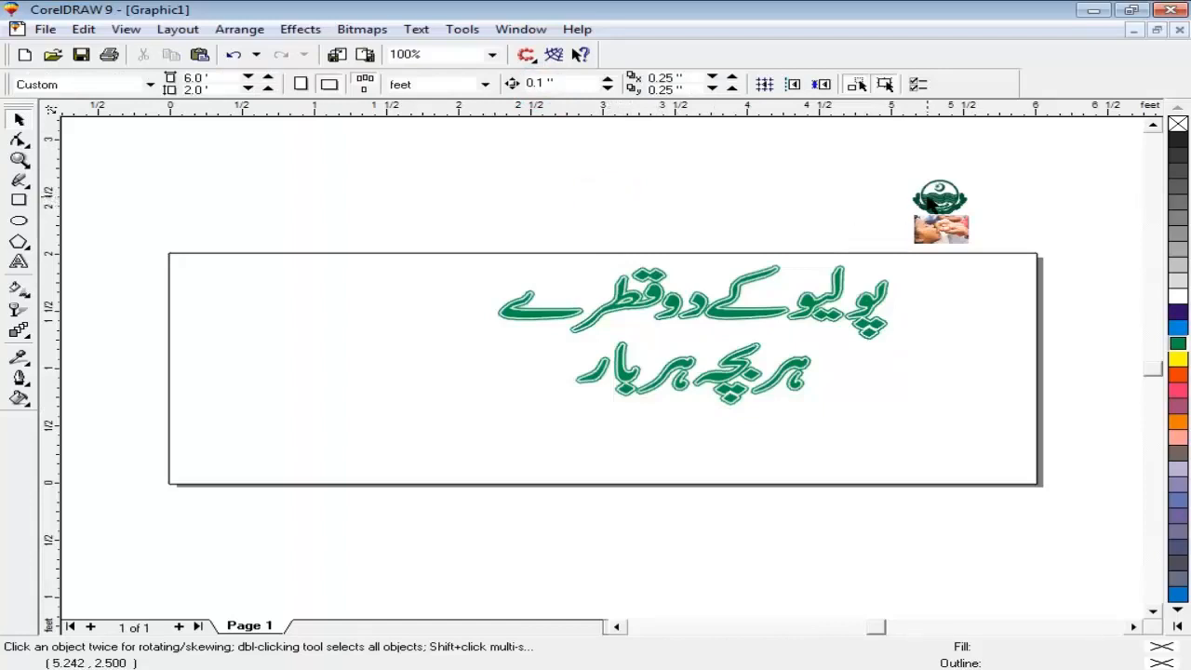
- Place the green government emblem in the banner's upper-left corner at about 1.15 by 0.92 ft and shift the slogan slightly right
left_click_drag(939, 206, 376, 376)
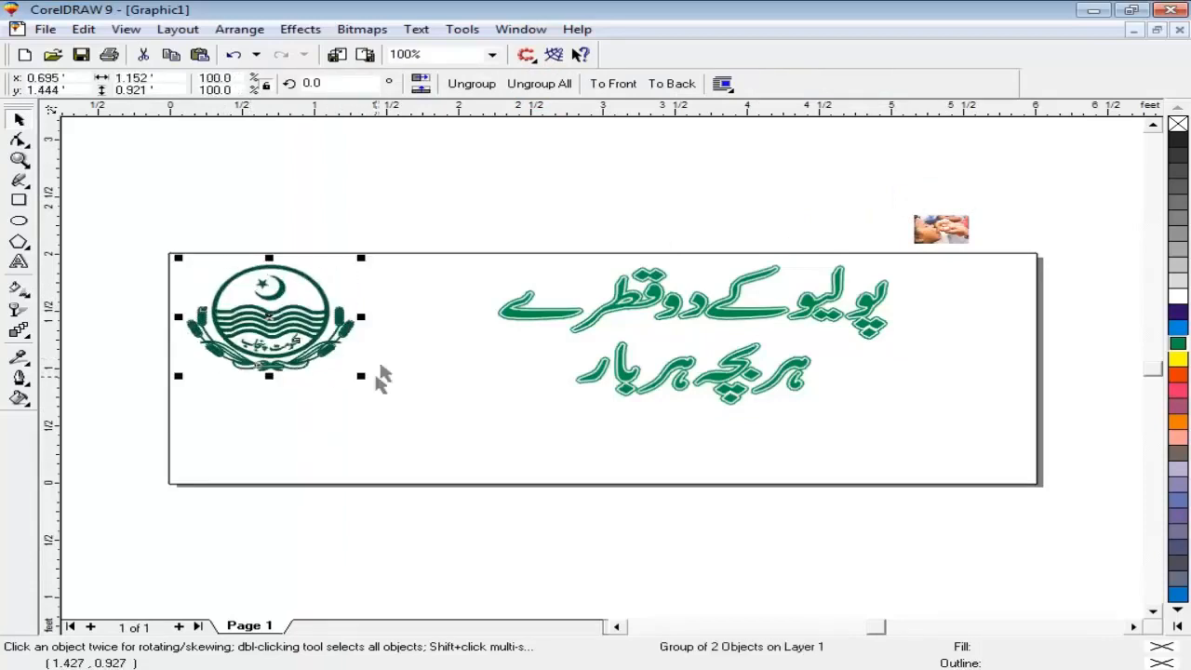
left_click(428, 238)
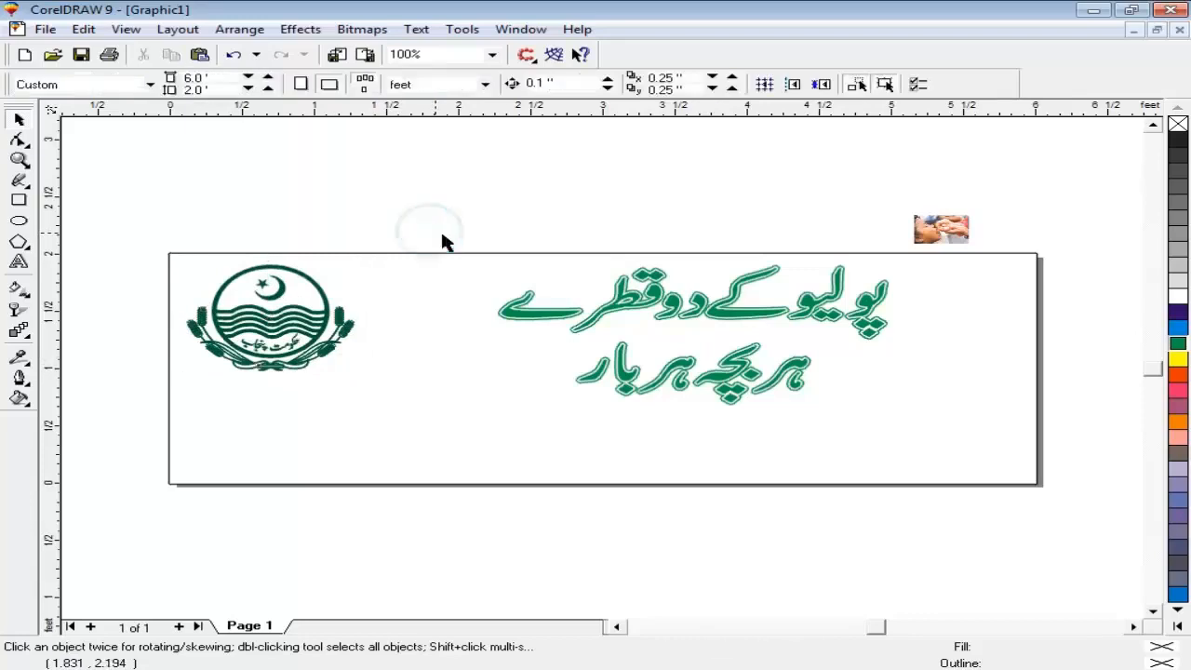
left_click(729, 319)
left_click_drag(729, 319, 754, 317)
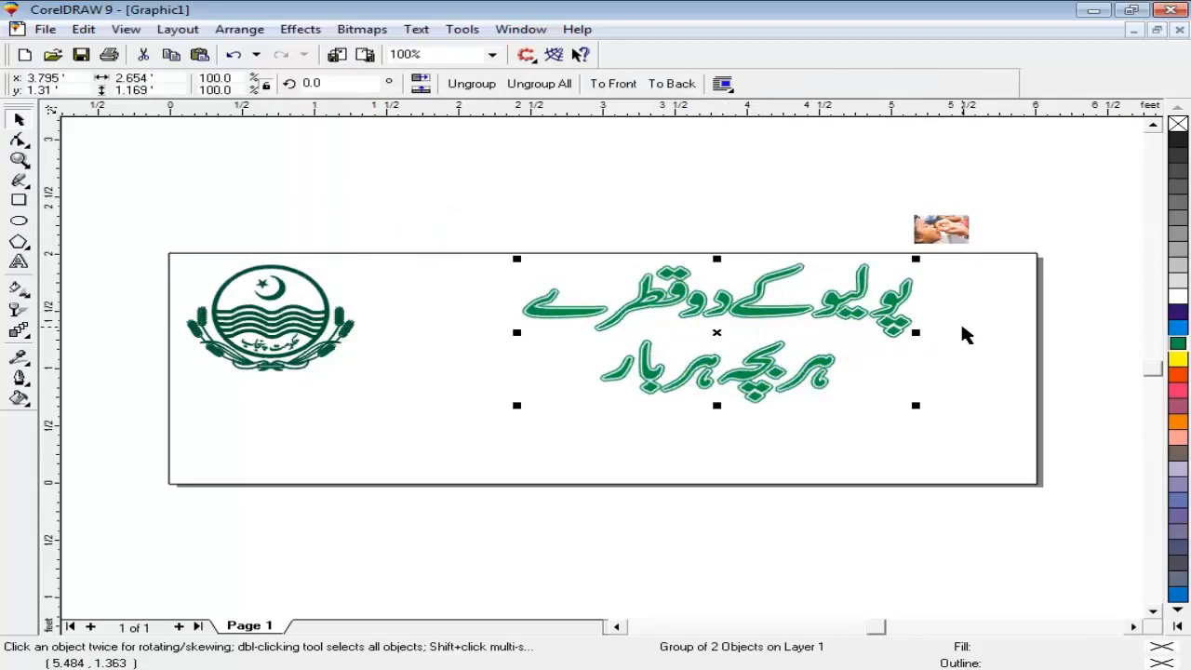
left_click(814, 218)
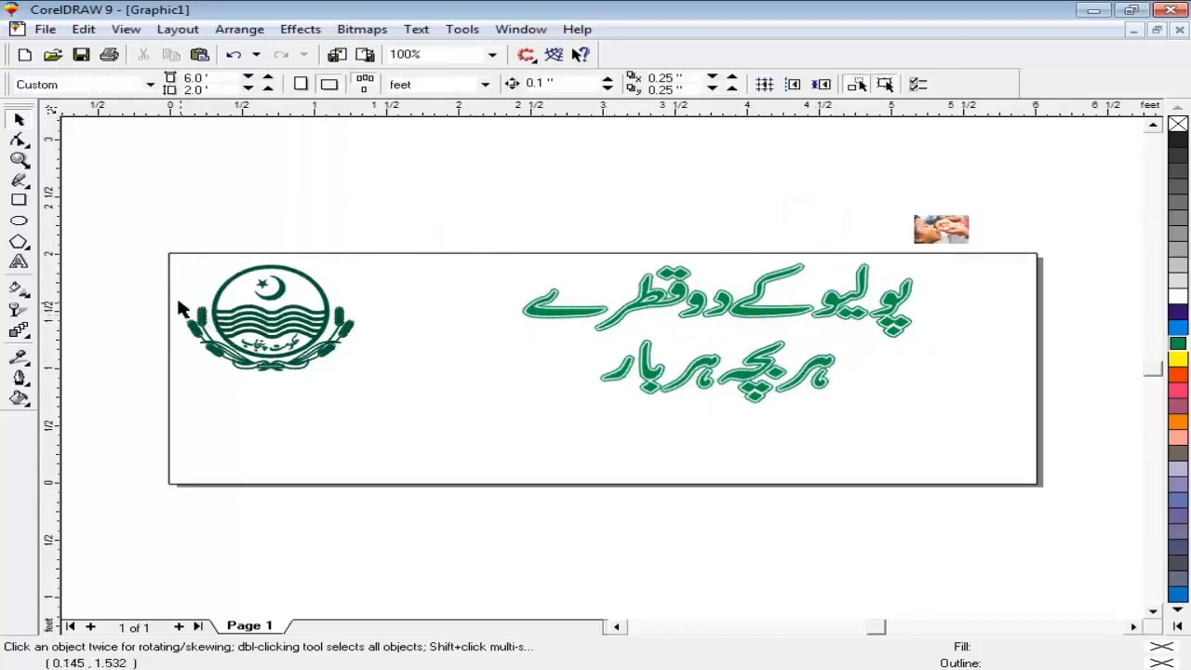
- Draw a rectangle about 3.81 by 0.43 ft along the banner's bottom beneath the slogan and centre it horizontally on the slogan
left_click(20, 201)
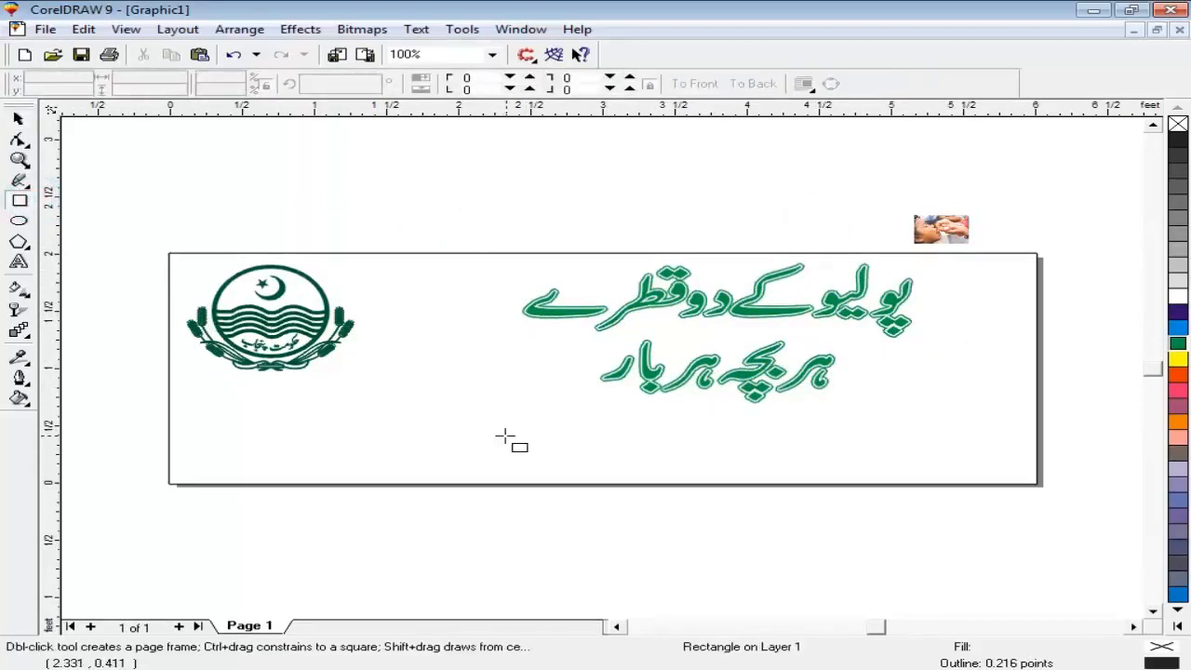
left_click_drag(462, 425, 1012, 474)
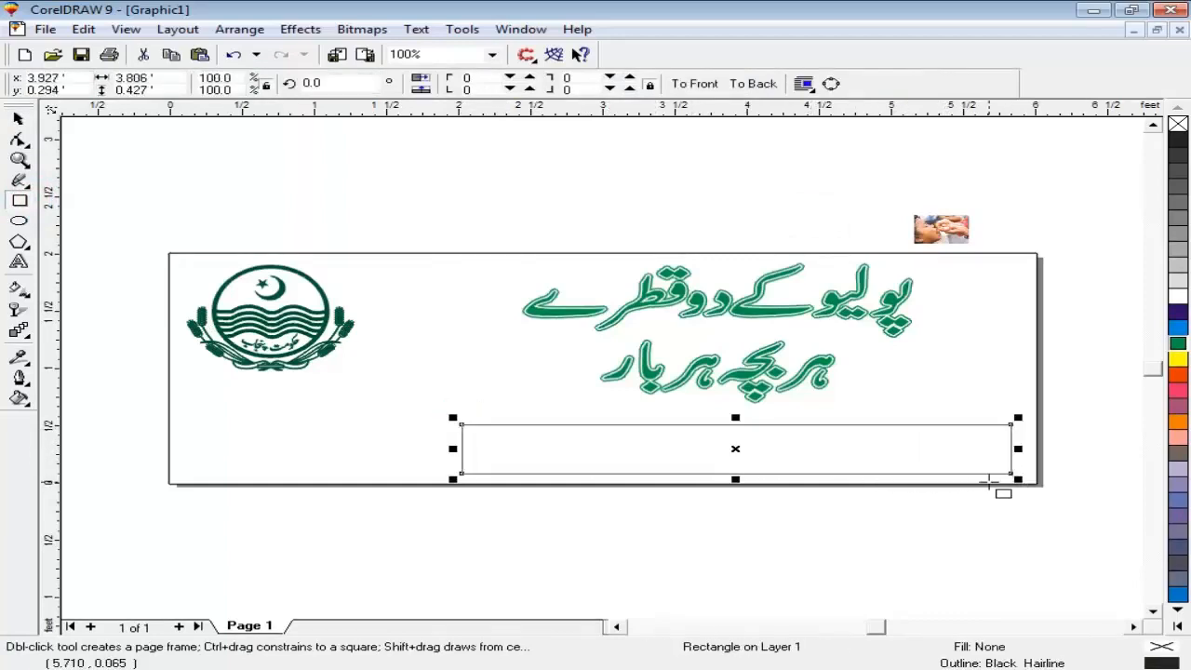
left_click(779, 389, "shift")
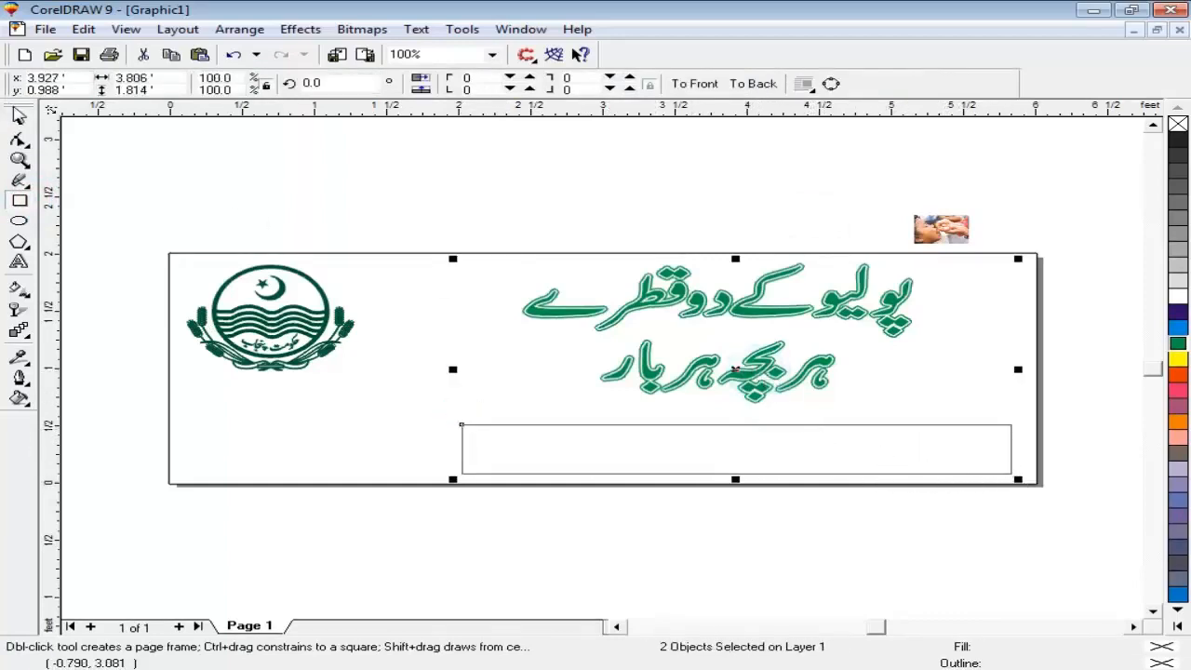
left_click(19, 118)
key("c")
left_click(520, 234)
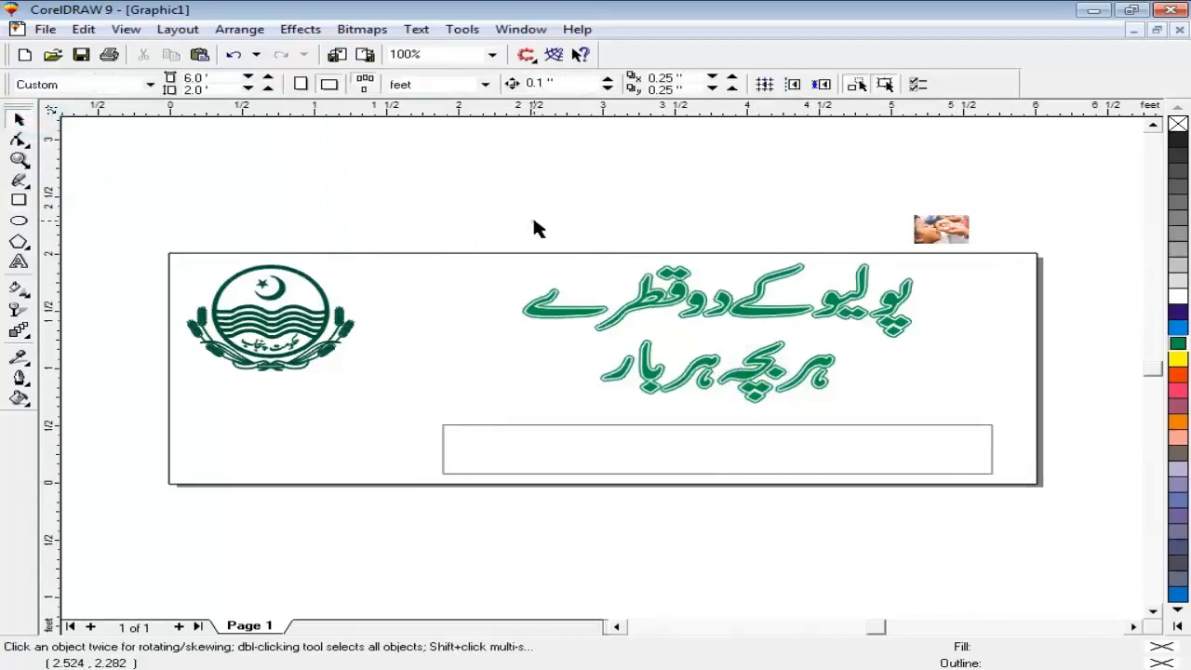
- Fill the bottom rectangle with the magenta shade C16 M96 Y5 K0 and remove its outline
left_click(992, 443)
left_click(1176, 395)
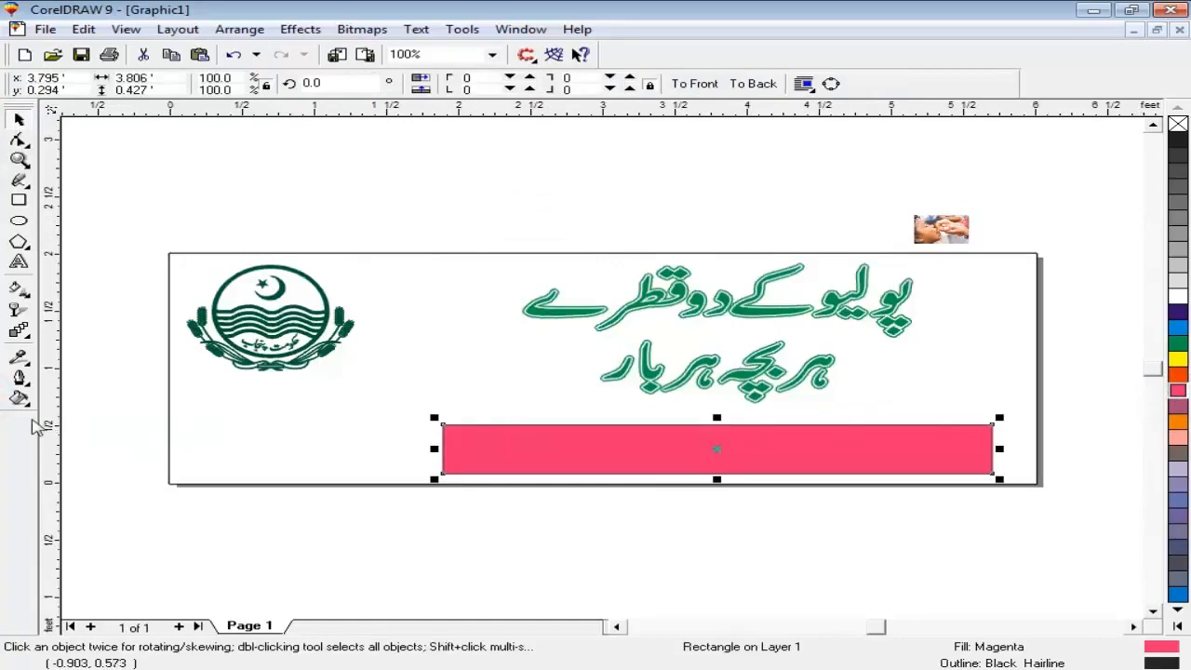
left_click(21, 400)
left_click(59, 403)
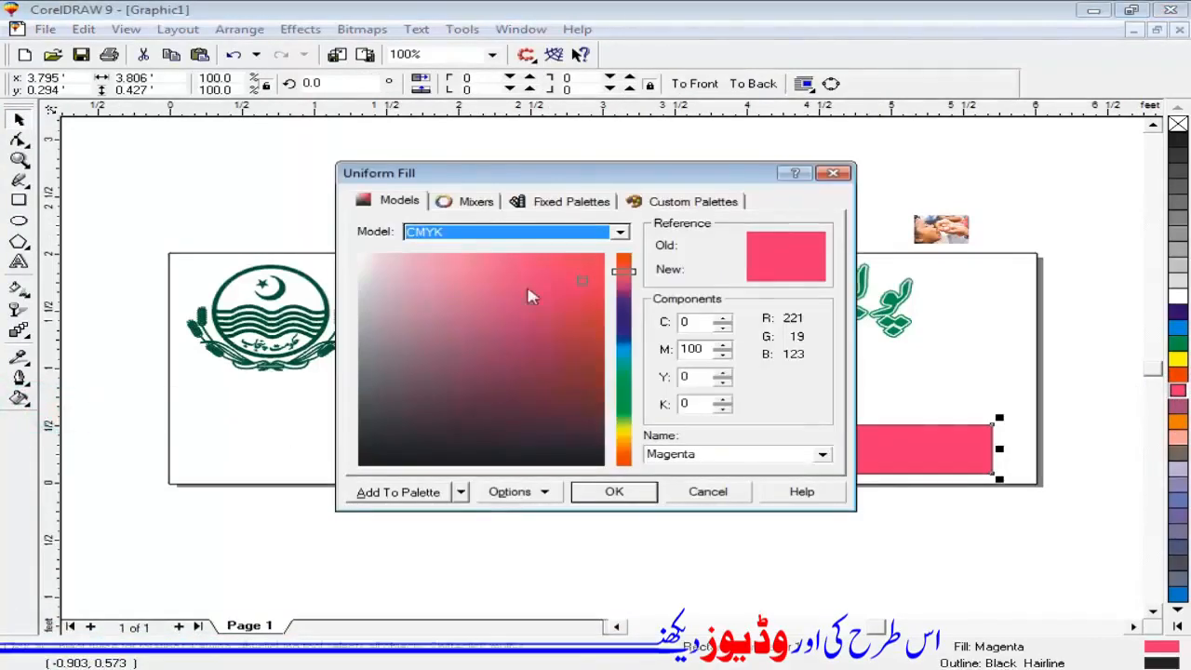
left_click(582, 281)
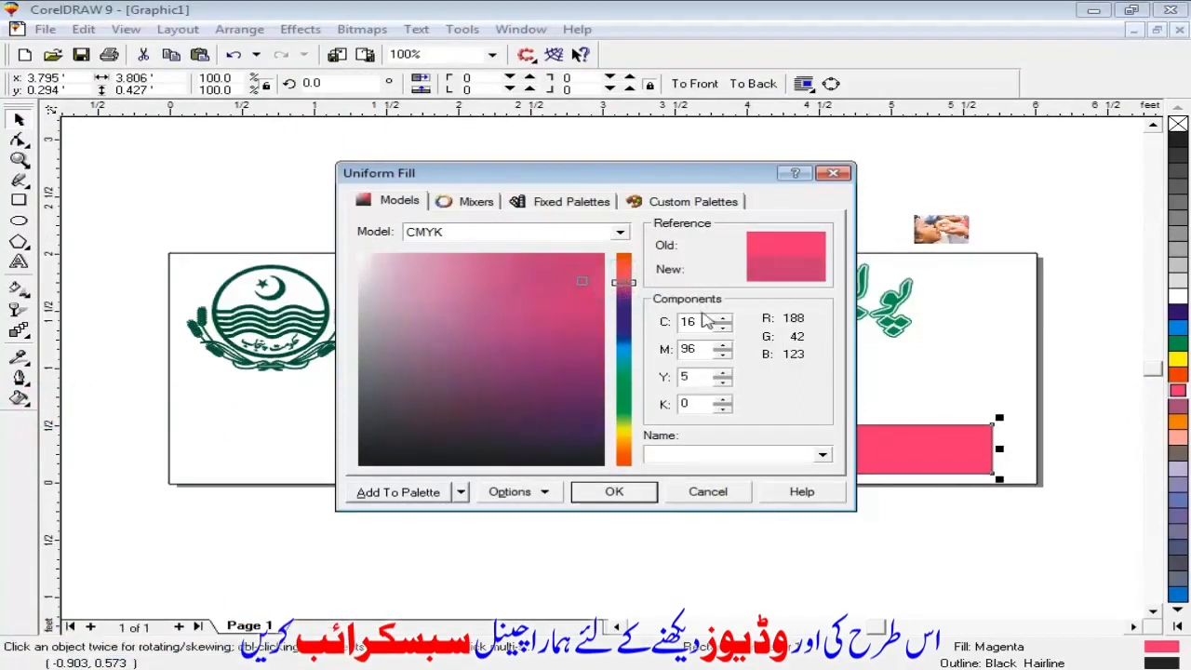
left_click(609, 493)
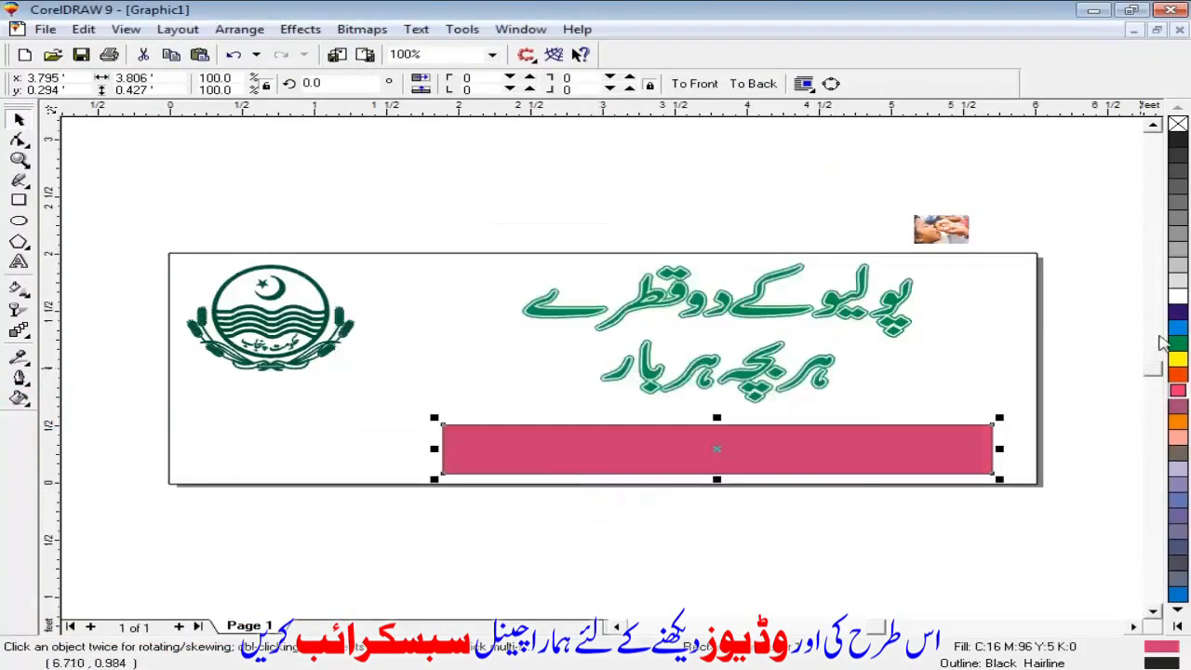
right_click(1177, 124)
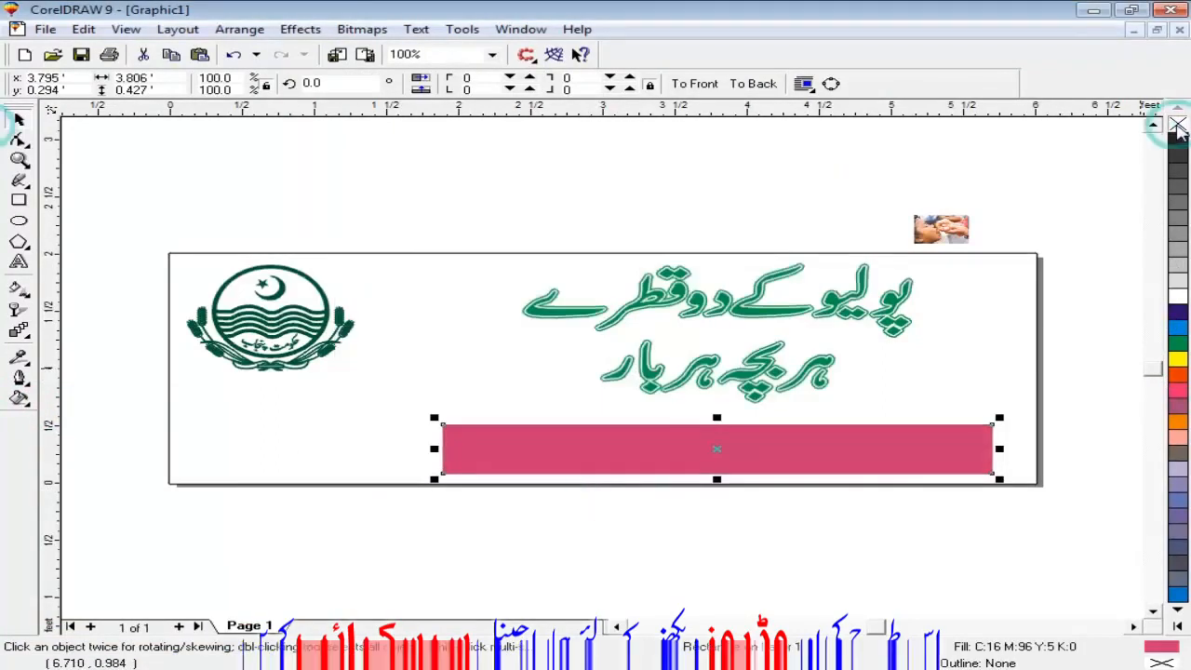
left_click(1085, 181)
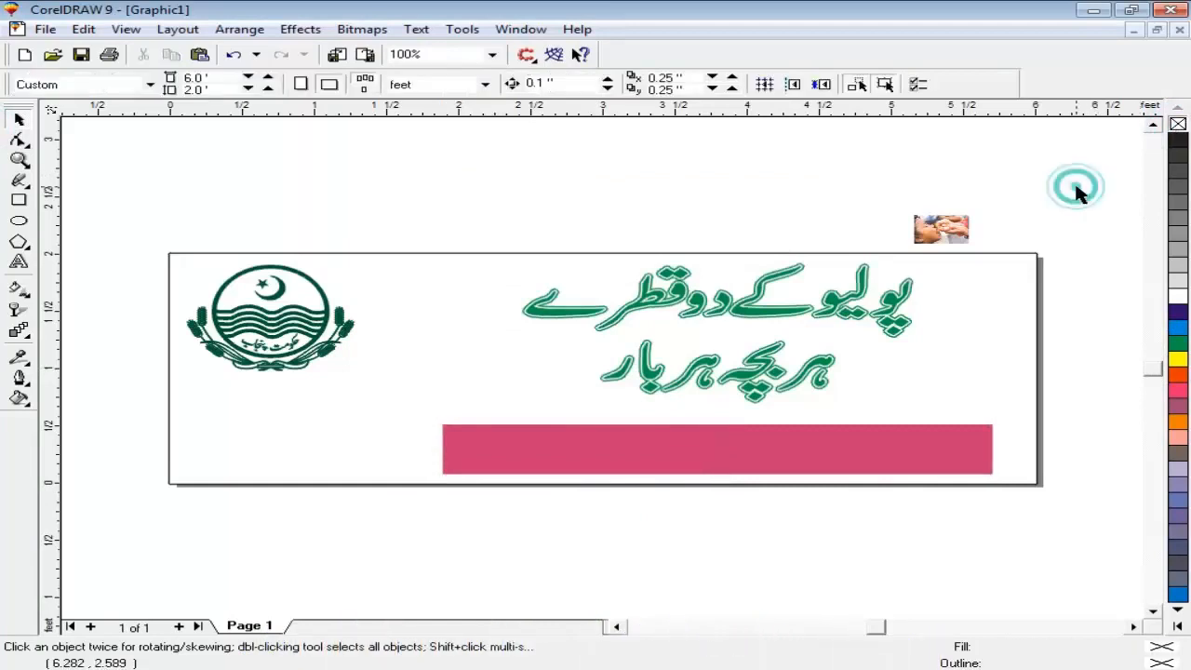
- Enlarge the slogan group from its centre to about 2.86 by 1.26 ft and nudge it down slightly, staying above the magenta bar
left_click(806, 374)
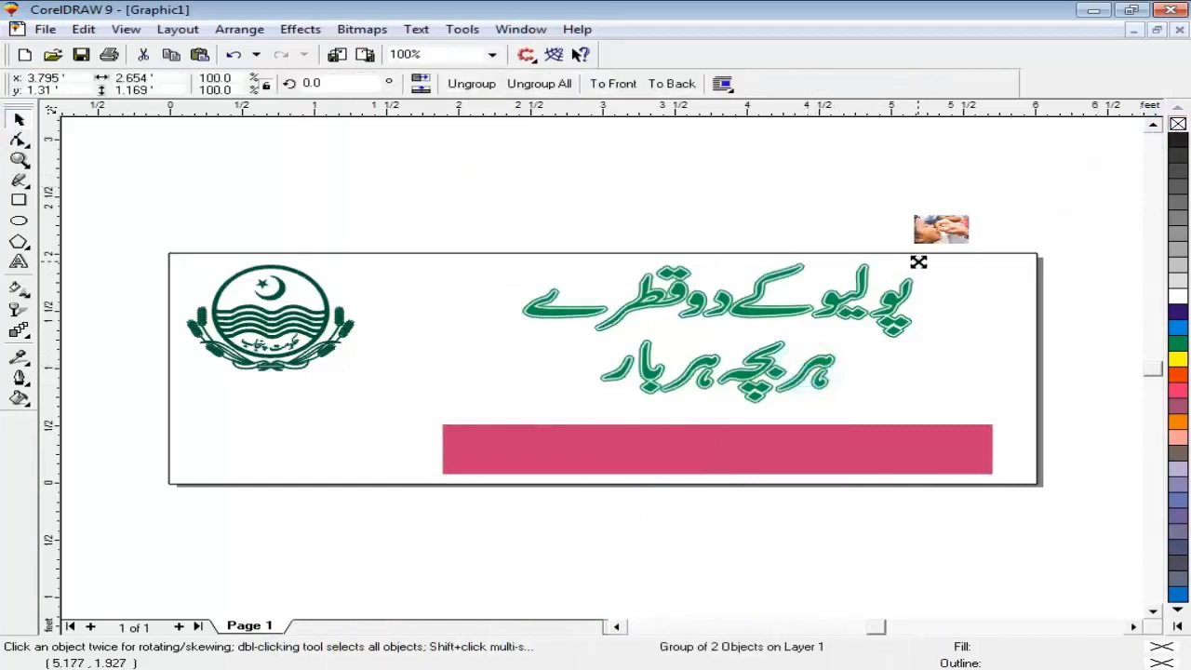
left_click_drag(916, 259, 931, 251)
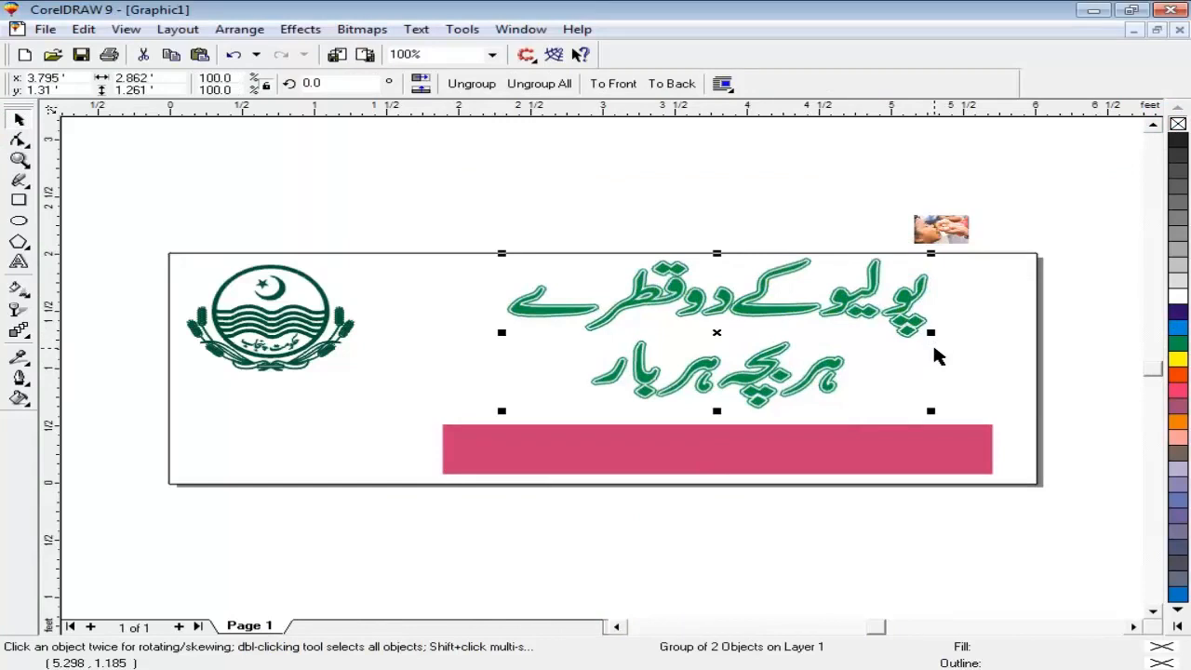
key("Down")
key("Down")
key("Down")
key("Down")
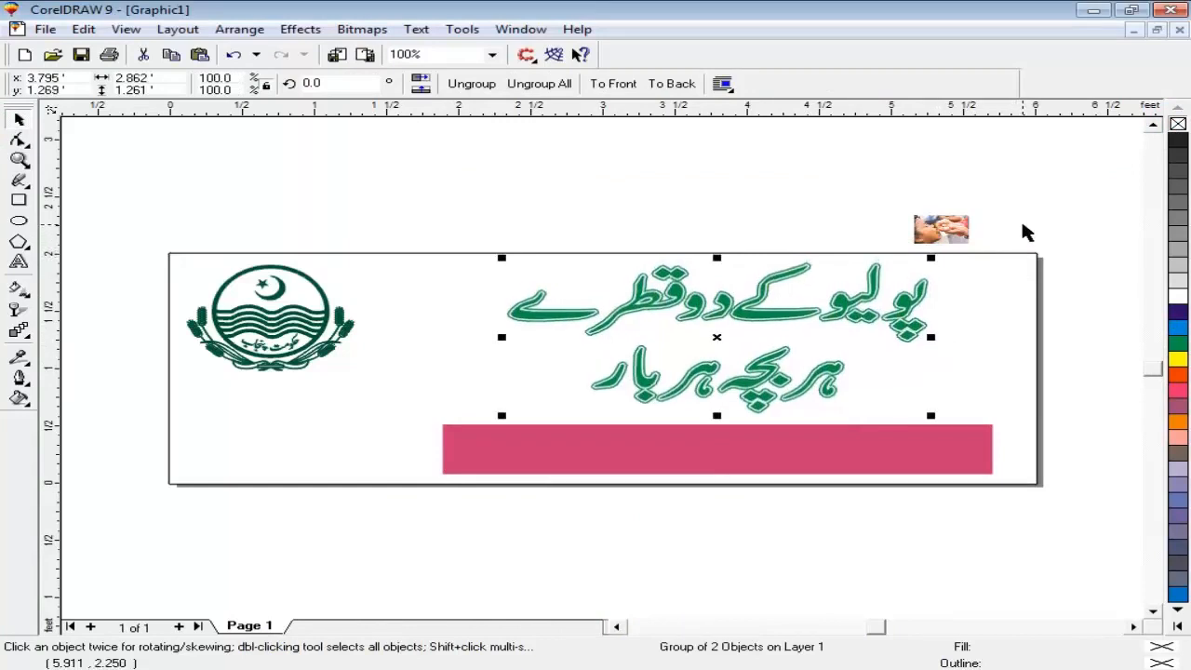
left_click(1022, 225)
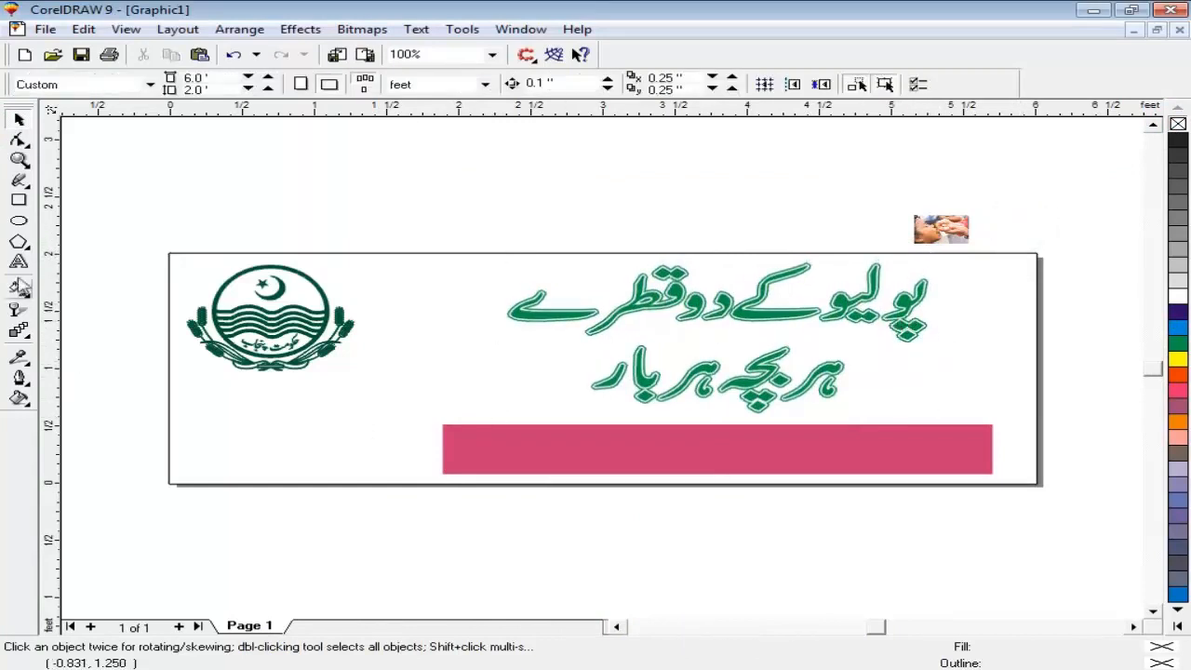
- Draw a rectangle about 1.3 by 0.72 ft beneath the emblem and round its corners to 29
left_click(18, 200)
left_click_drag(187, 399, 364, 469)
left_click_drag(375, 477, 366, 470)
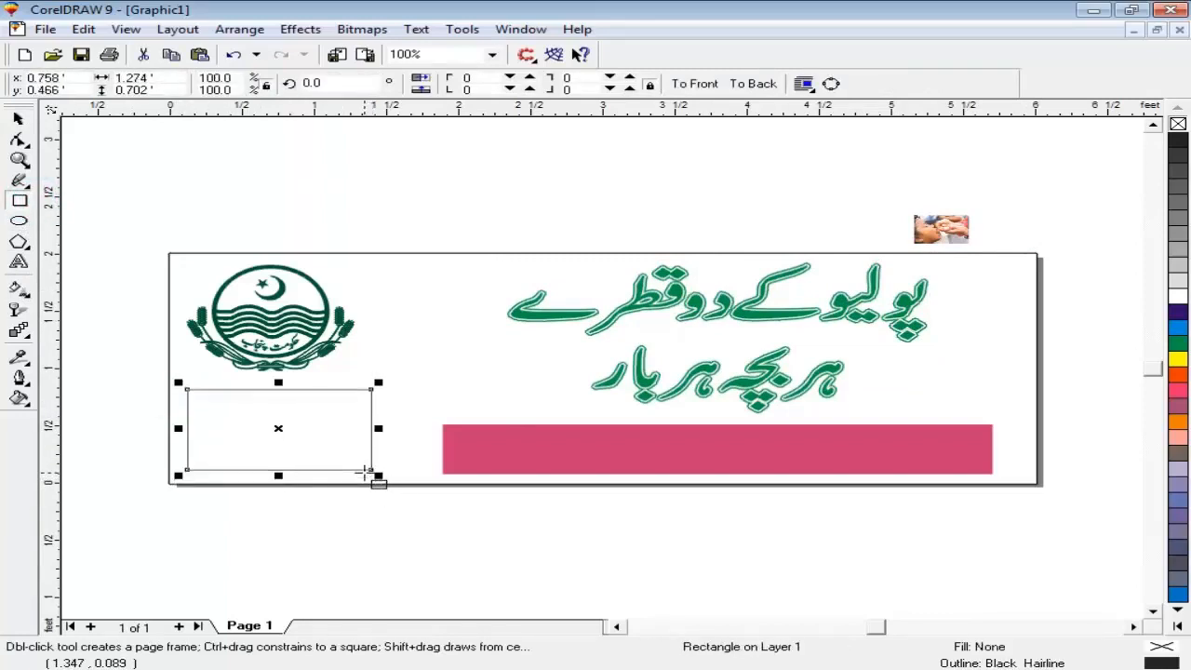
left_click_drag(378, 382, 359, 390)
left_click(19, 118)
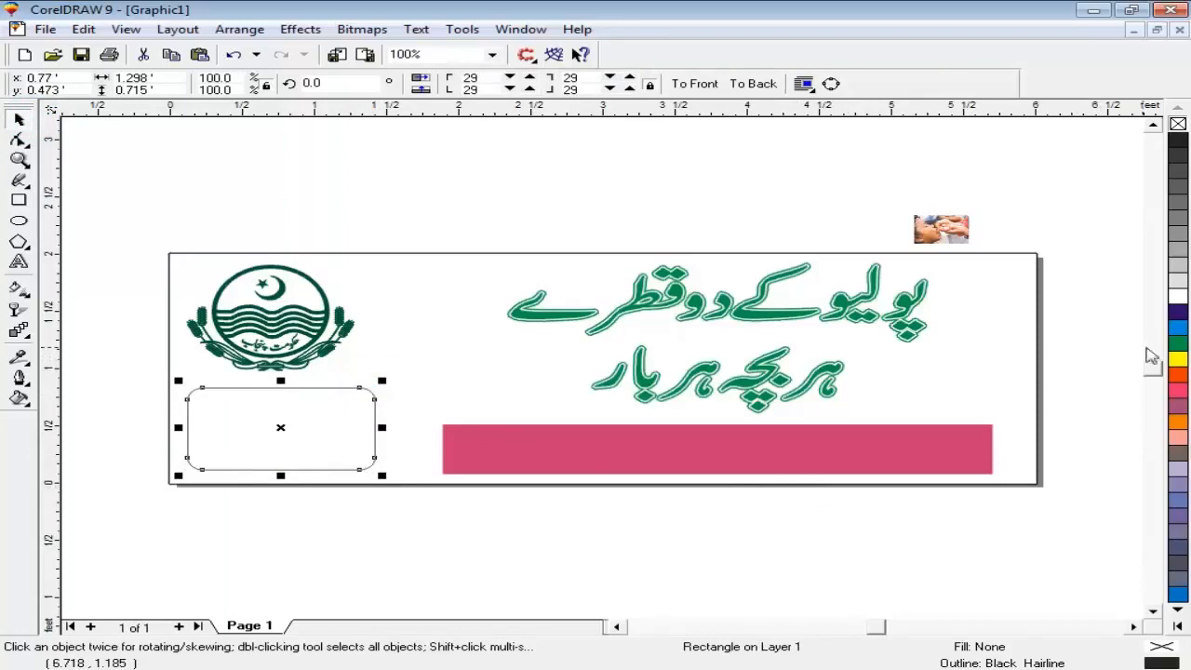
- Give the rounded rectangle a white fill and a green 20-point outline with rounded corners, placed behind the fill
right_click(1176, 344)
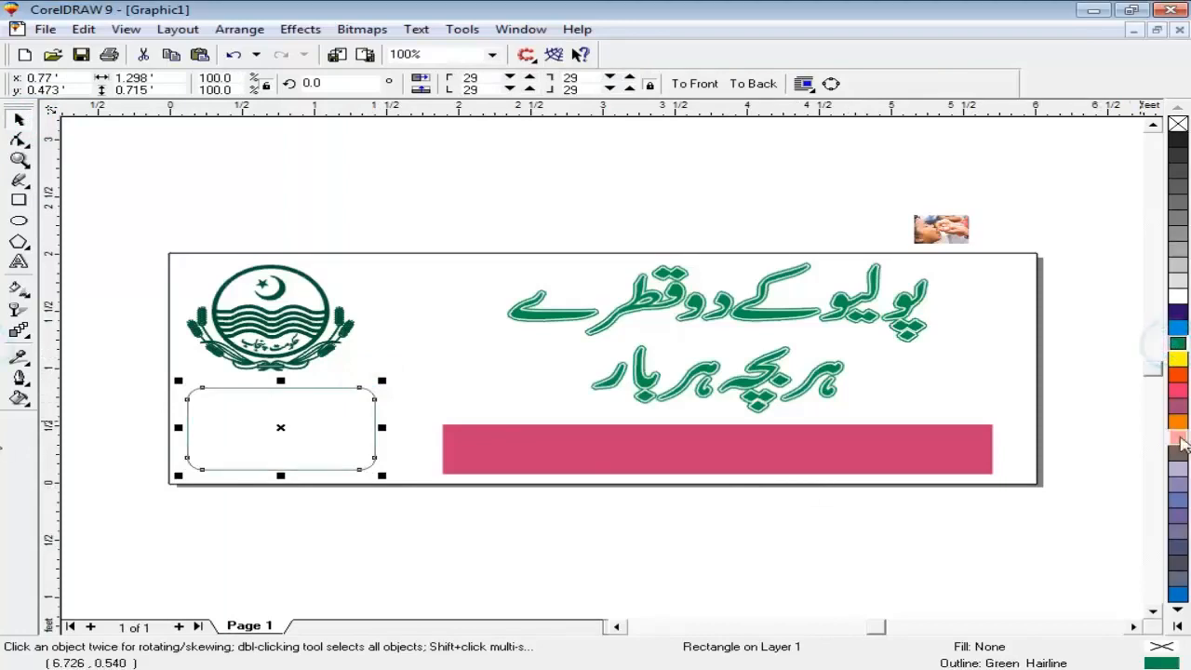
left_click(1178, 296)
key("F12")
left_click_drag(425, 245, 386, 245)
type("20")
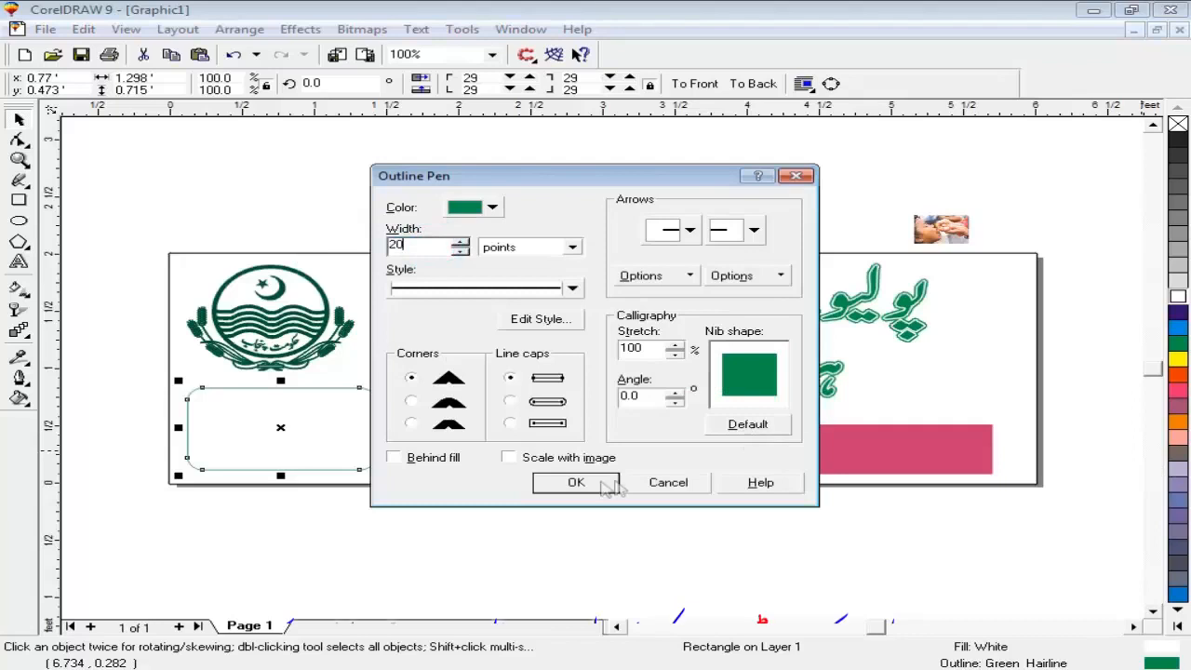
left_click(410, 400)
left_click(409, 460)
left_click(574, 483)
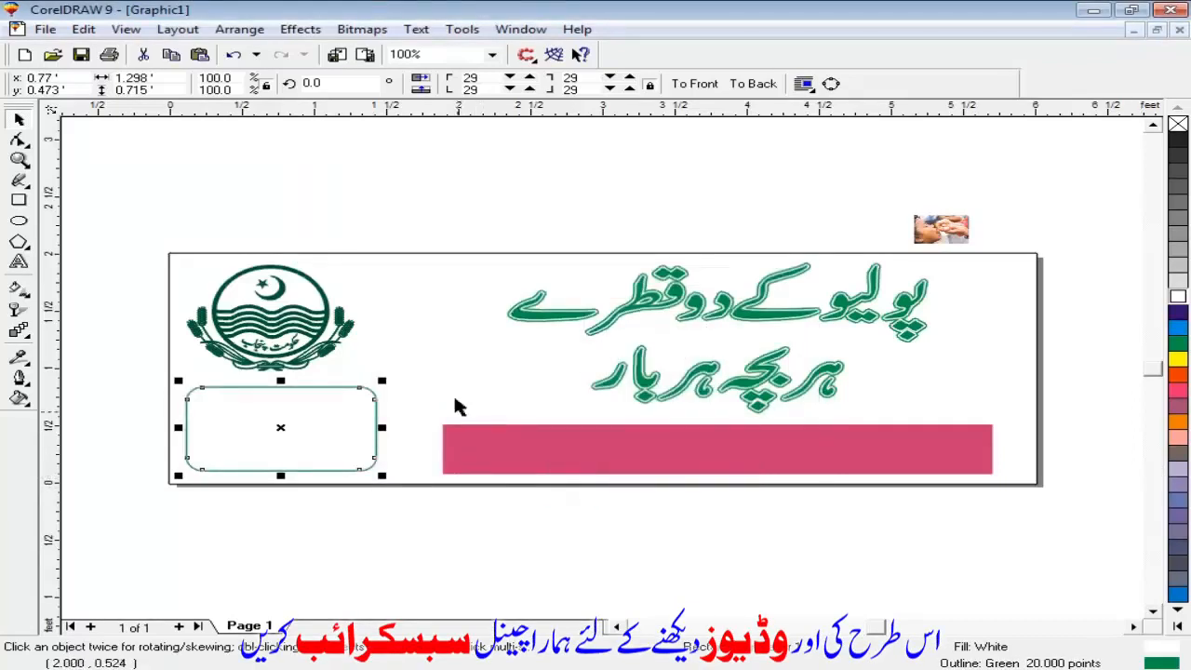
left_click(434, 221)
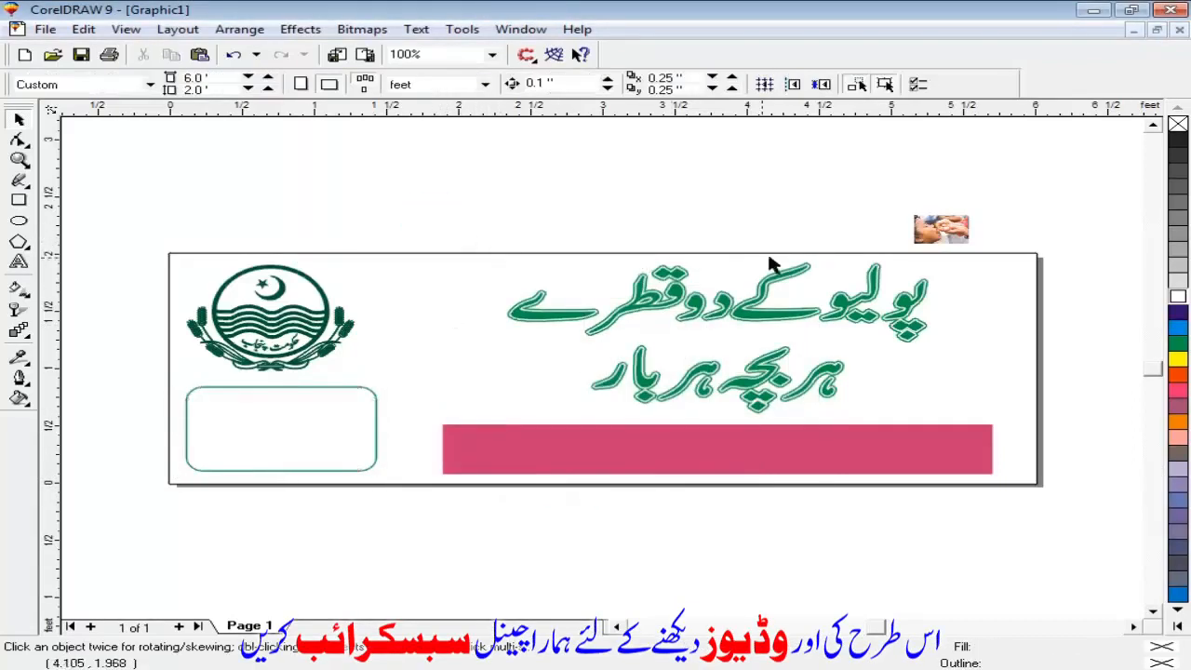
- Enlarge the polio-drops photo to about 1.22 by 0.81 ft and place it over the rounded rectangle beneath the emblem
left_click_drag(419, 372, 387, 380)
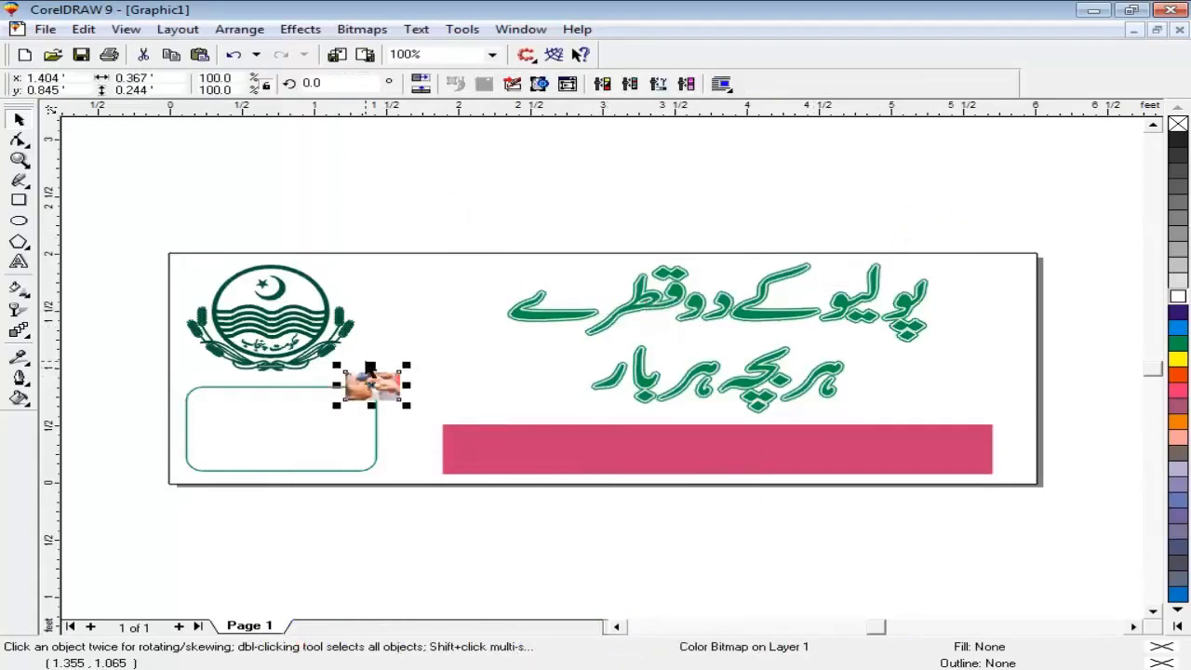
left_click_drag(406, 366, 527, 300)
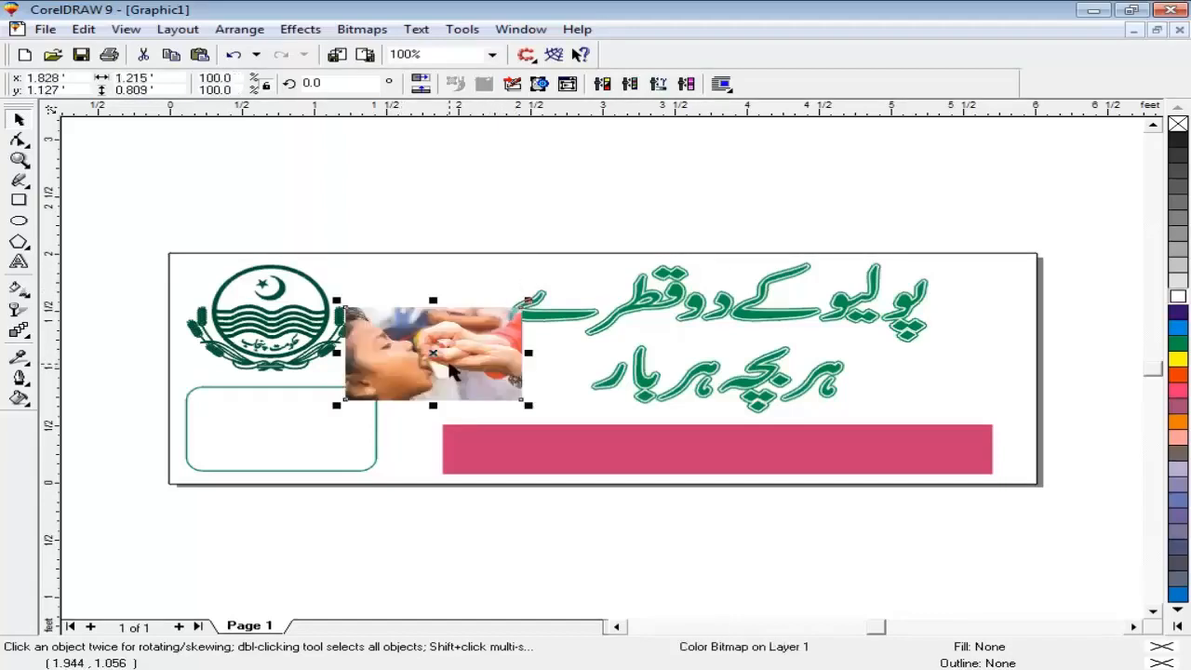
left_click_drag(453, 370, 300, 450)
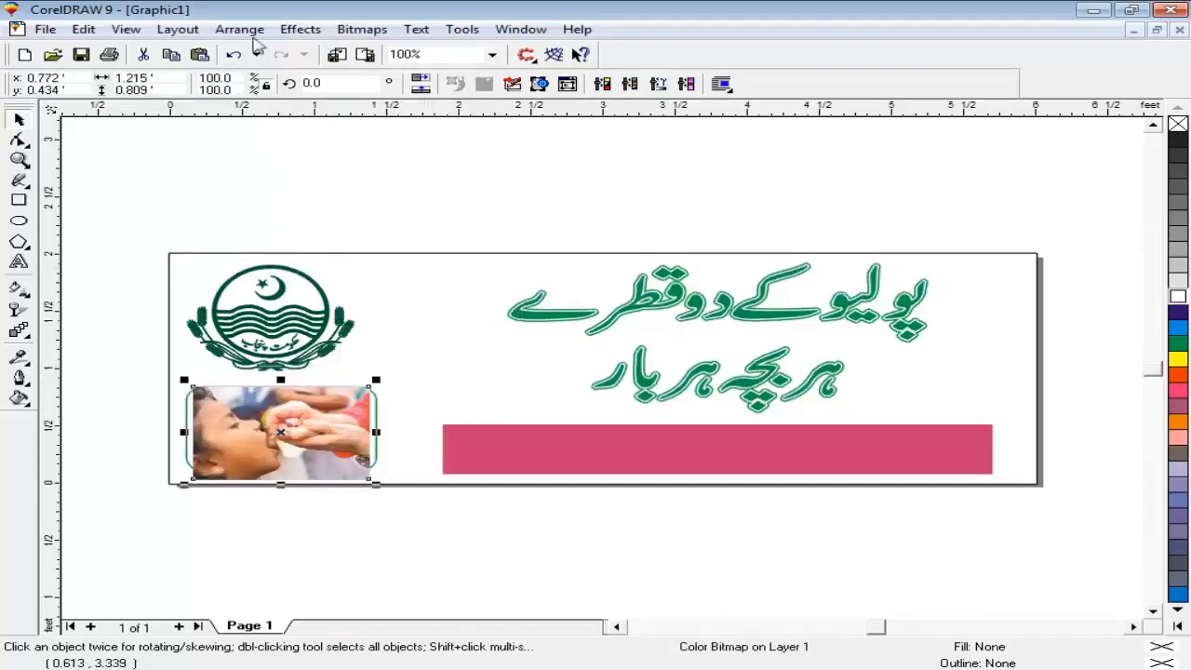
- PowerClip the polio-drops photo inside the green-outlined rounded rectangle beneath the emblem
left_click(302, 30)
left_click(344, 166)
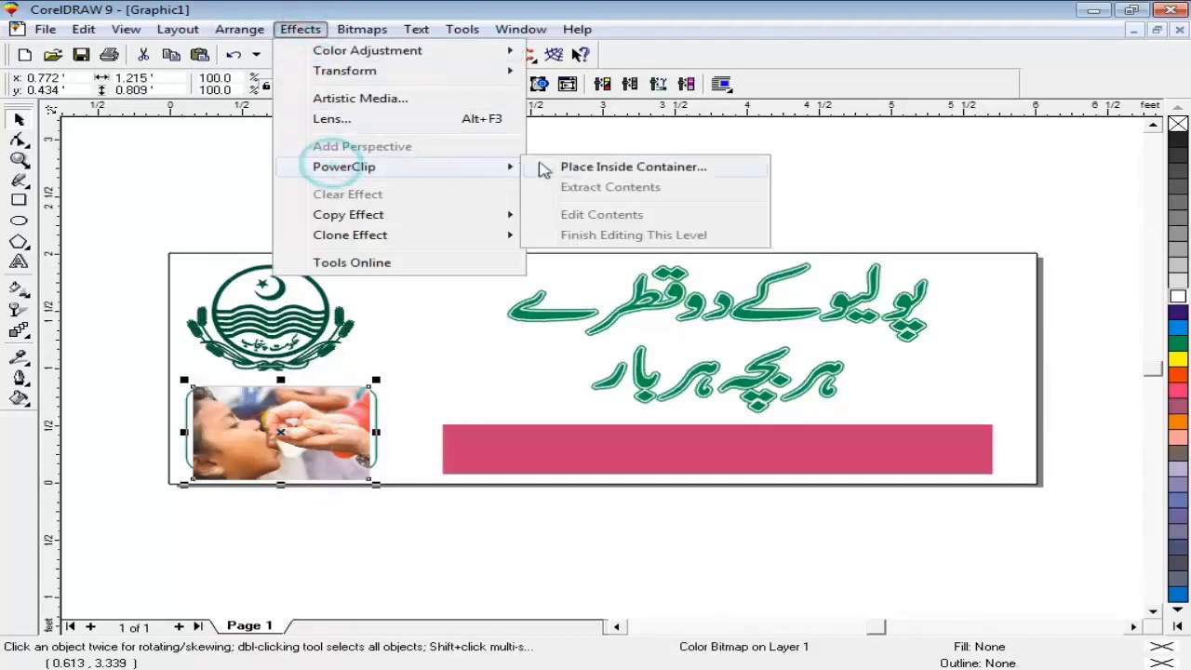
left_click(558, 166)
left_click(374, 401)
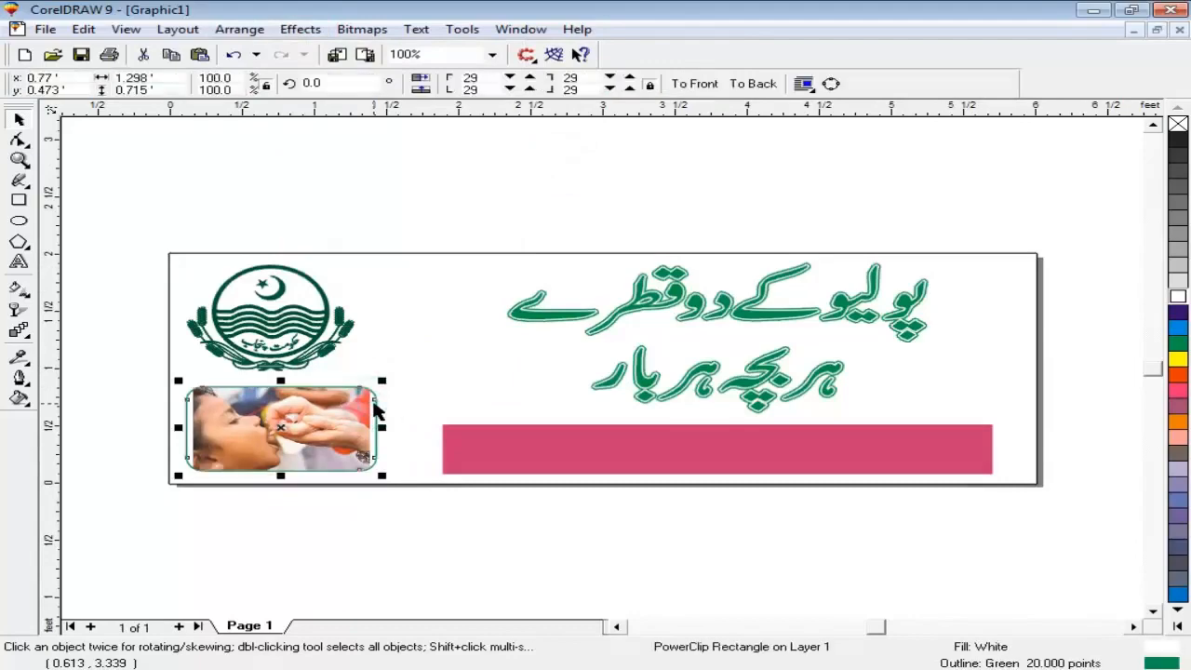
- Edit the PowerClip contents and resize the photo to about 1.32 by 0.77 ft so it fills the rounded frame, and finish editing
right_click(328, 409)
left_click(373, 254)
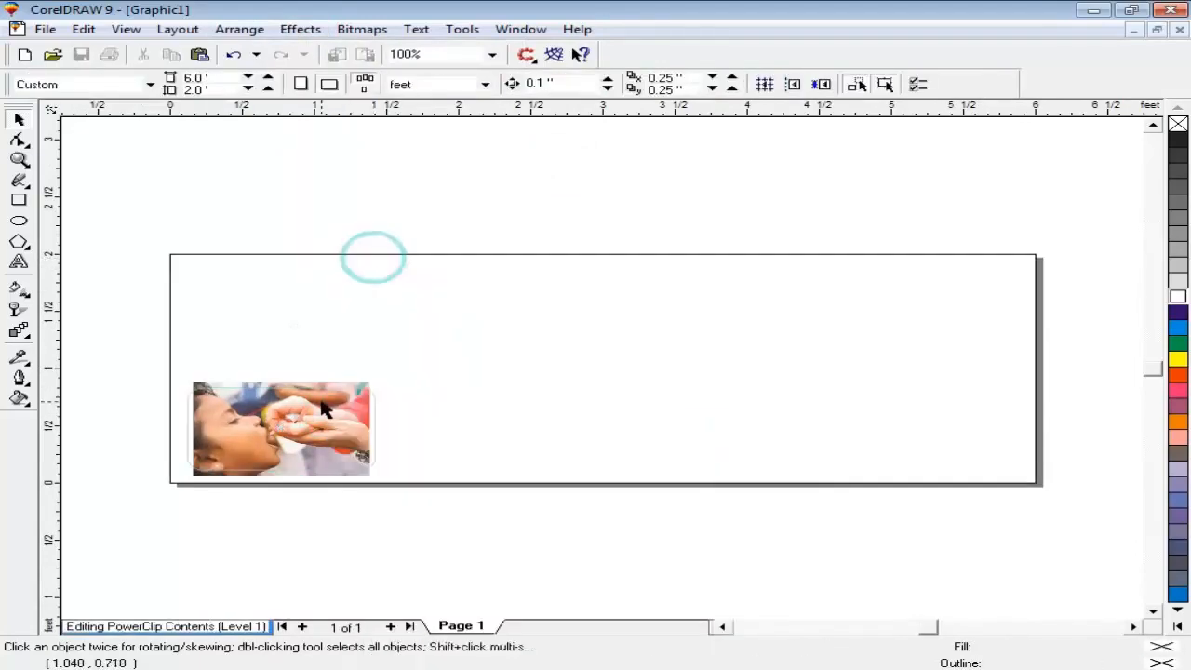
left_click(323, 410)
scroll(280, 450, "up", 2)
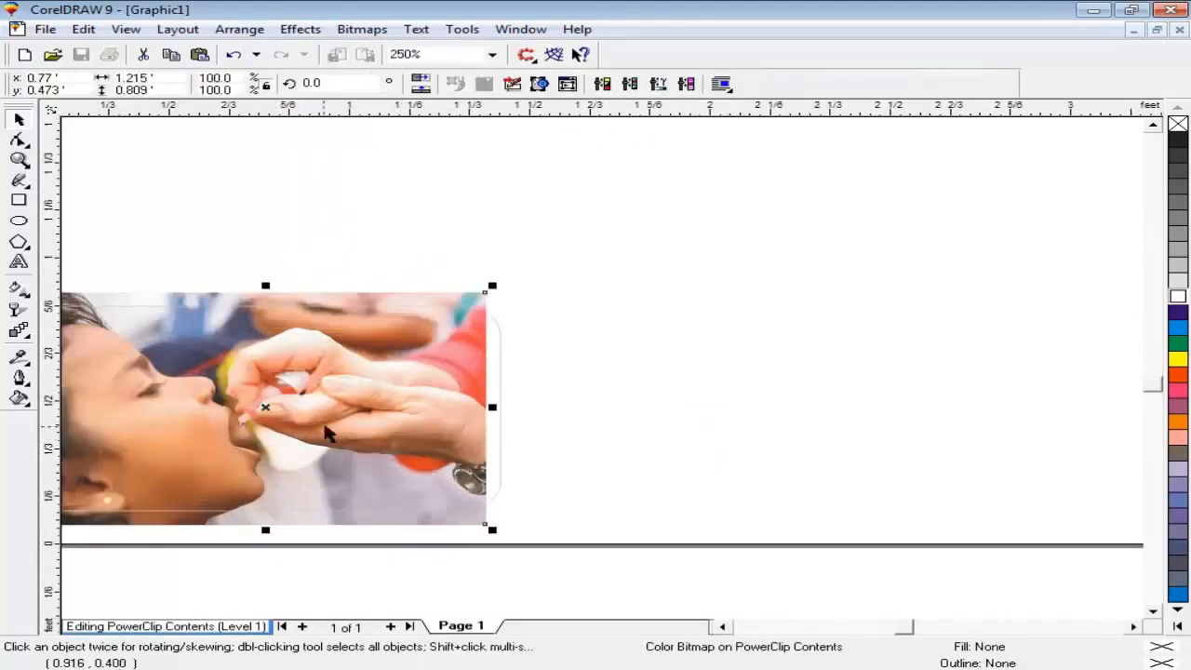
scroll(444, 357, "down", 1)
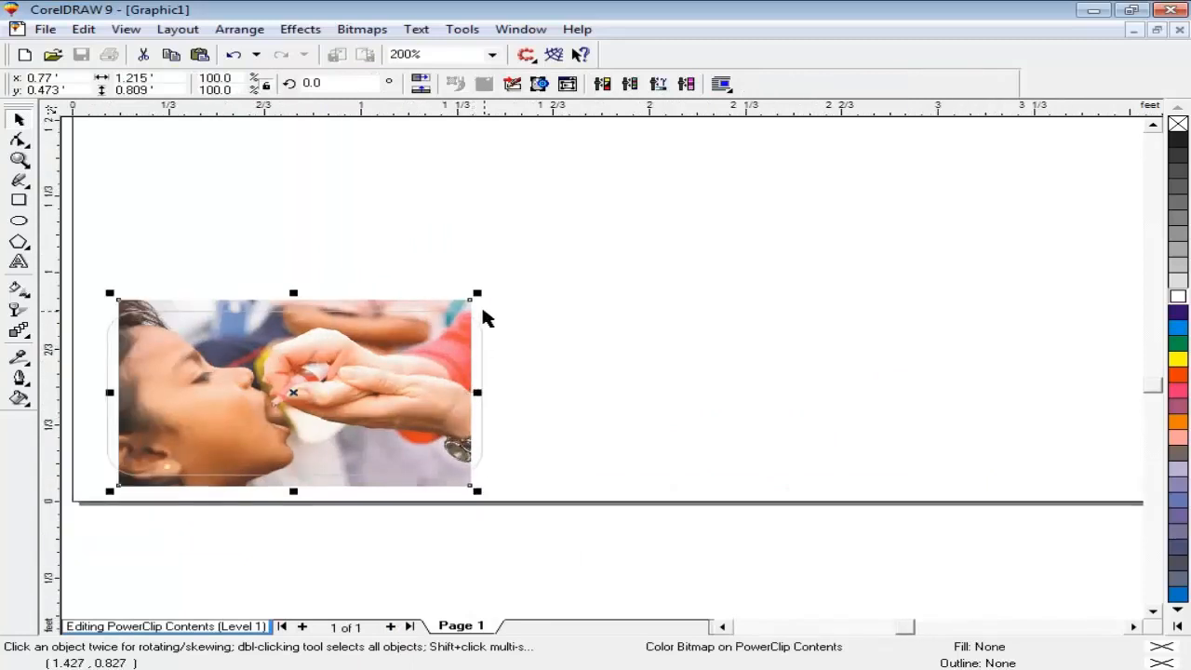
left_click_drag(293, 293, 294, 301)
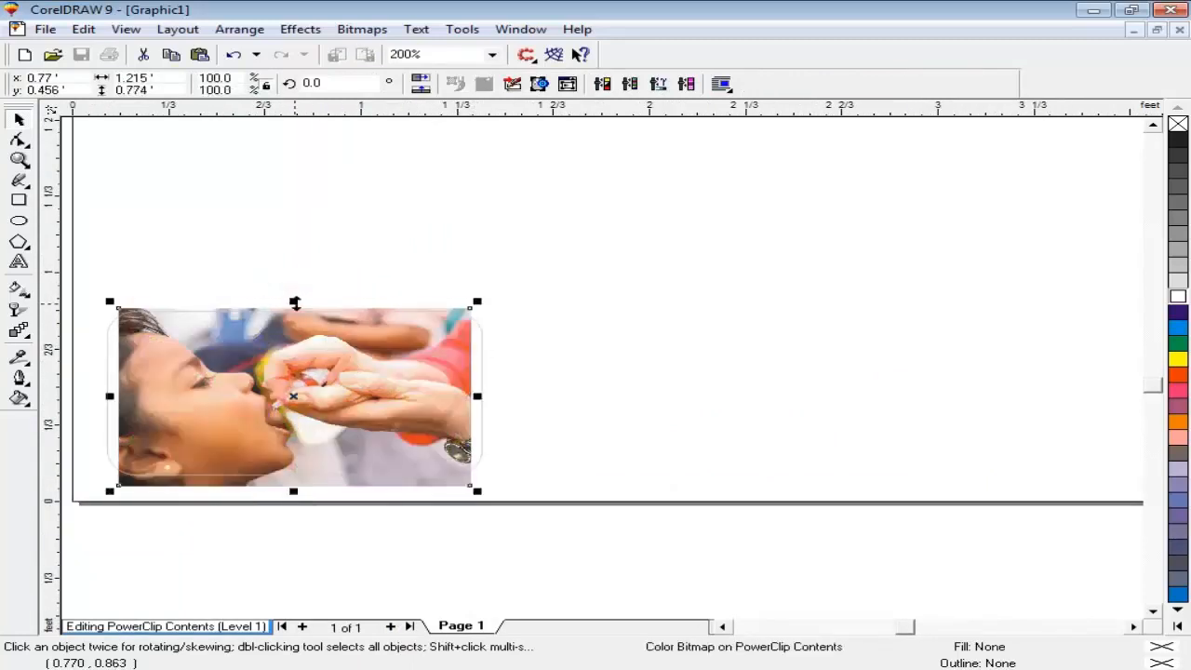
left_click_drag(468, 394, 486, 395)
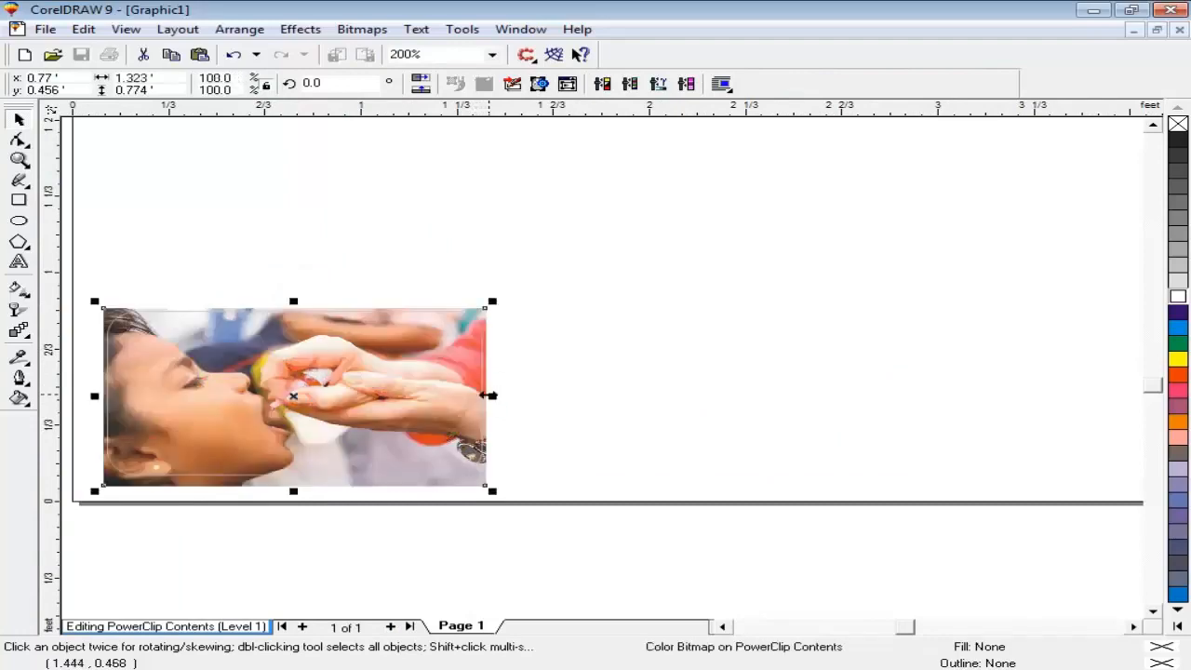
right_click(423, 391)
left_click(480, 283)
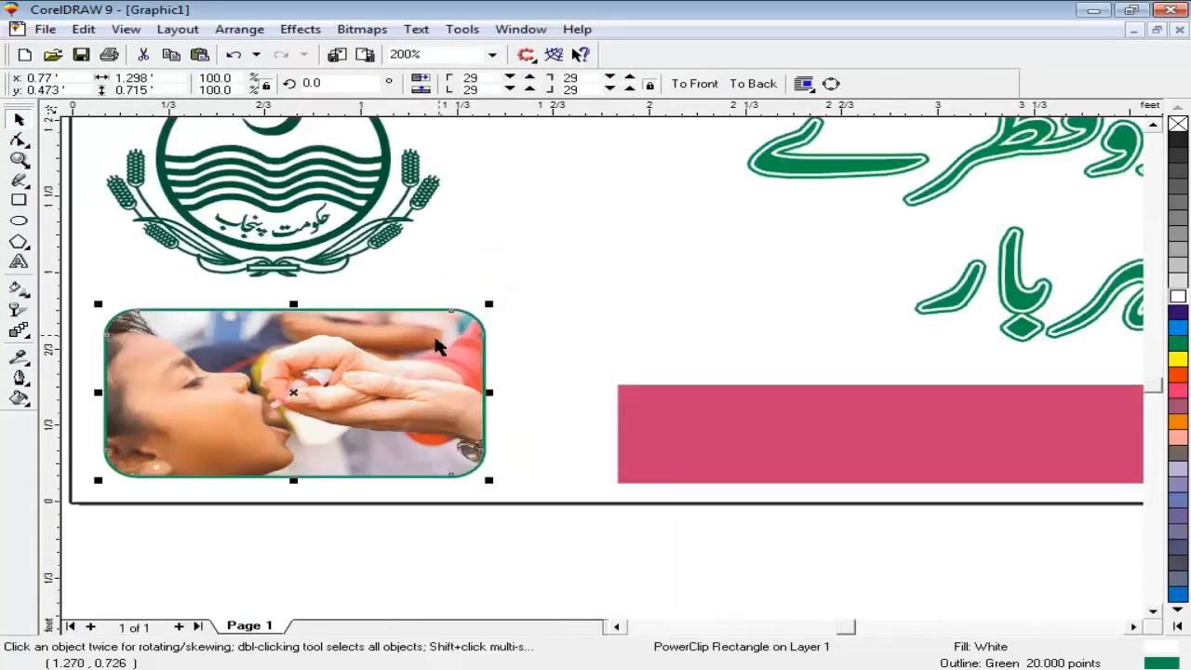
- Resize the framed photo to about 1.27 by 0.78 ft and nudge it sideways beneath the emblem
key("F3")
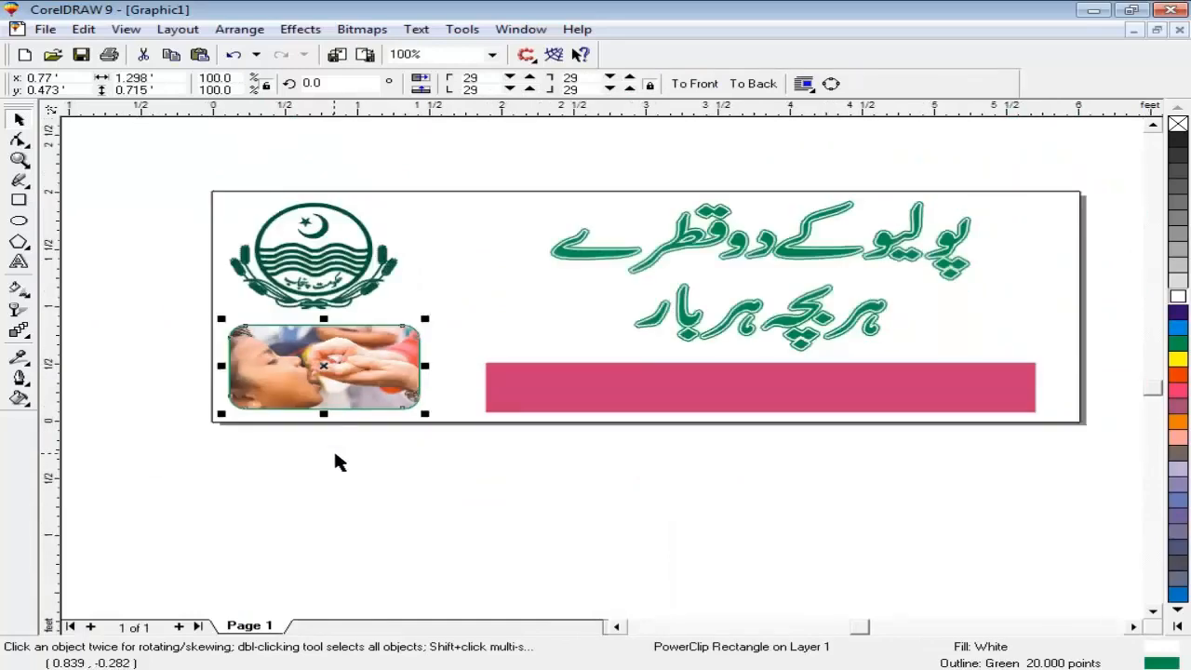
left_click(337, 456)
left_click(390, 370)
left_click_drag(420, 371, 405, 371)
left_click_drag(411, 320, 413, 315)
key("Right")
key("Right")
key("Right")
key("Right")
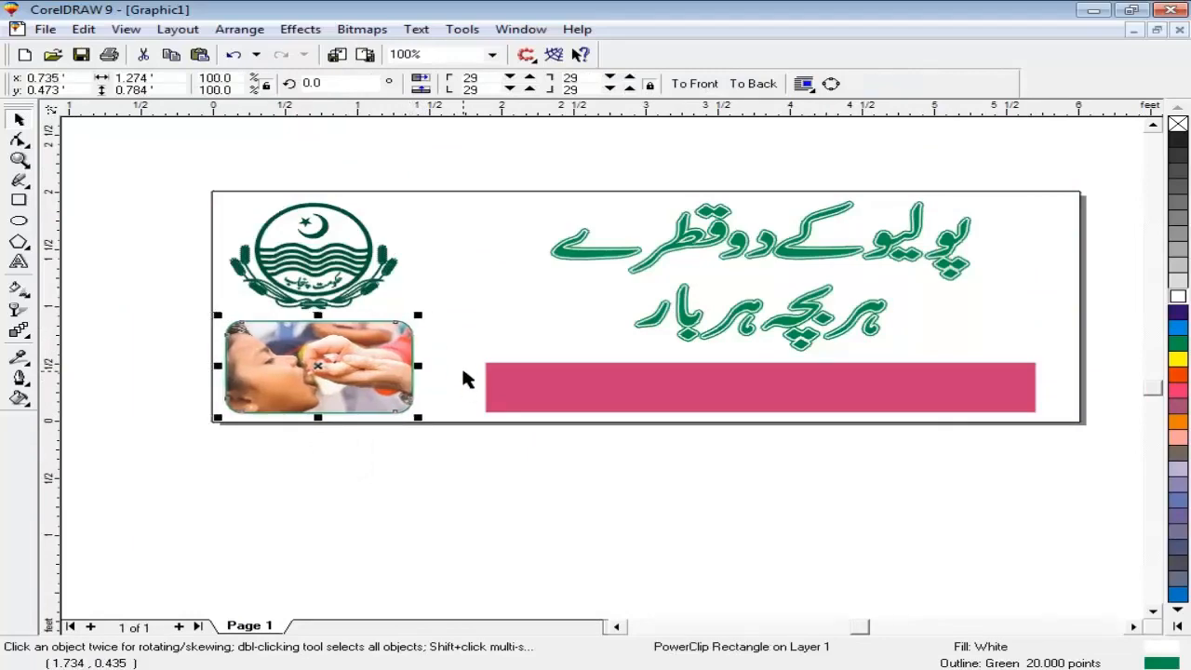
- Centre the framed photo horizontally under the emblem and nudge both slightly away from the banner's left edge
left_click(321, 307, "shift")
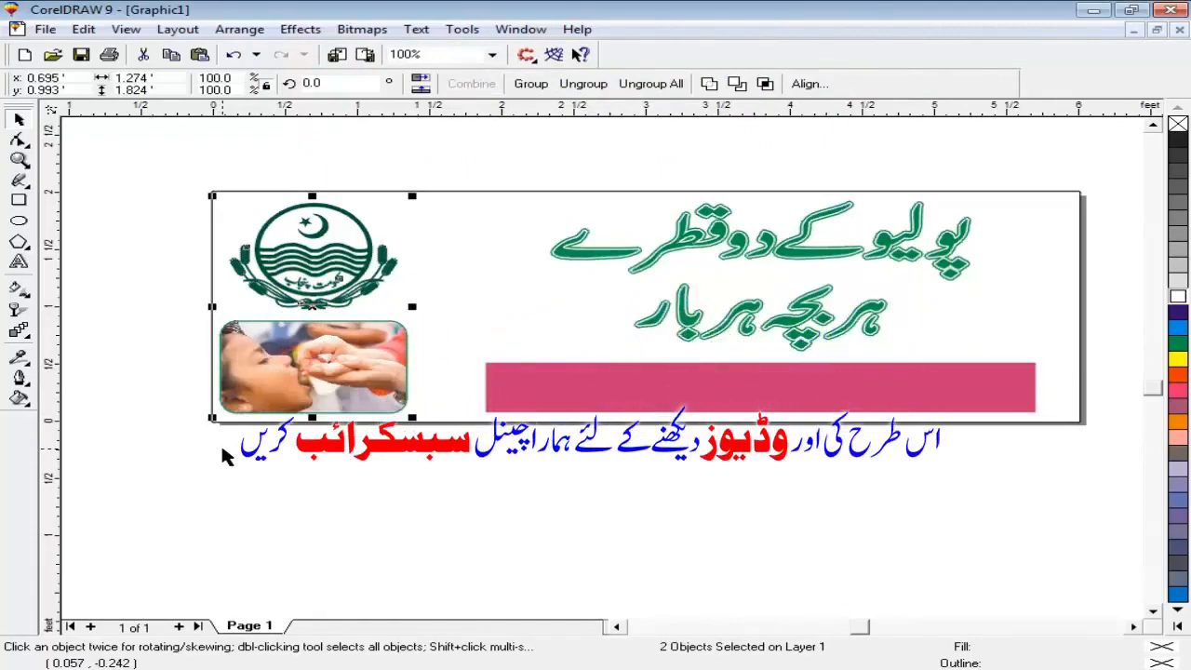
key("Right")
key("Right")
key("Right")
key("Right")
key("Right")
key("Right")
key("Right")
key("Right")
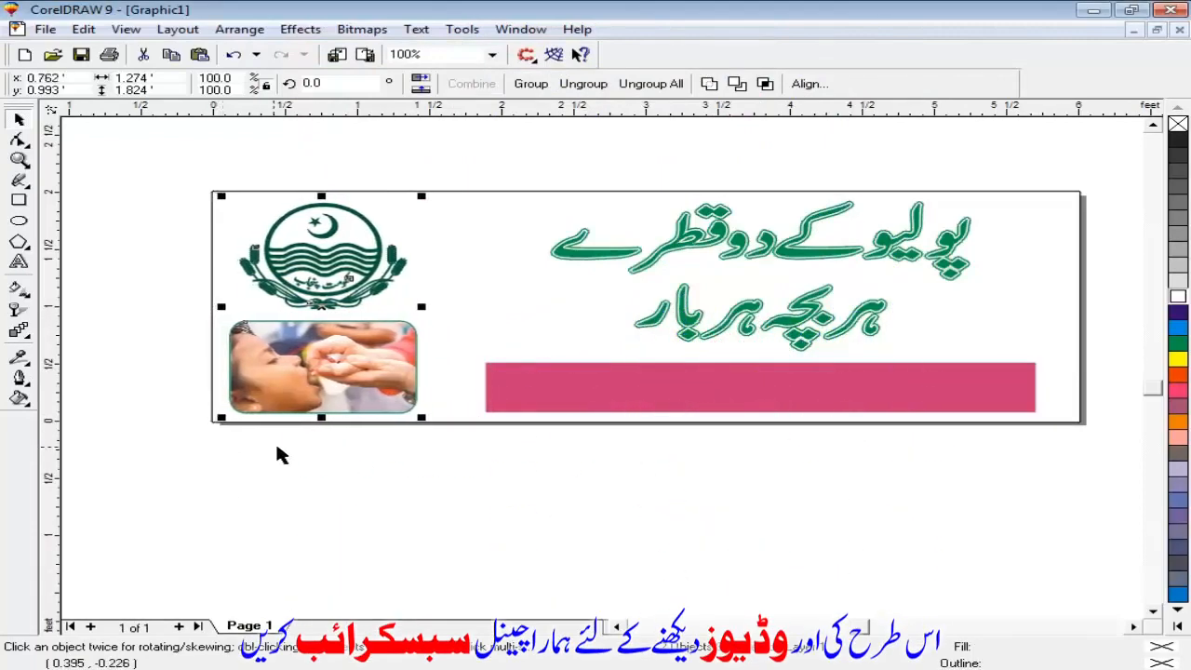
left_click(281, 447)
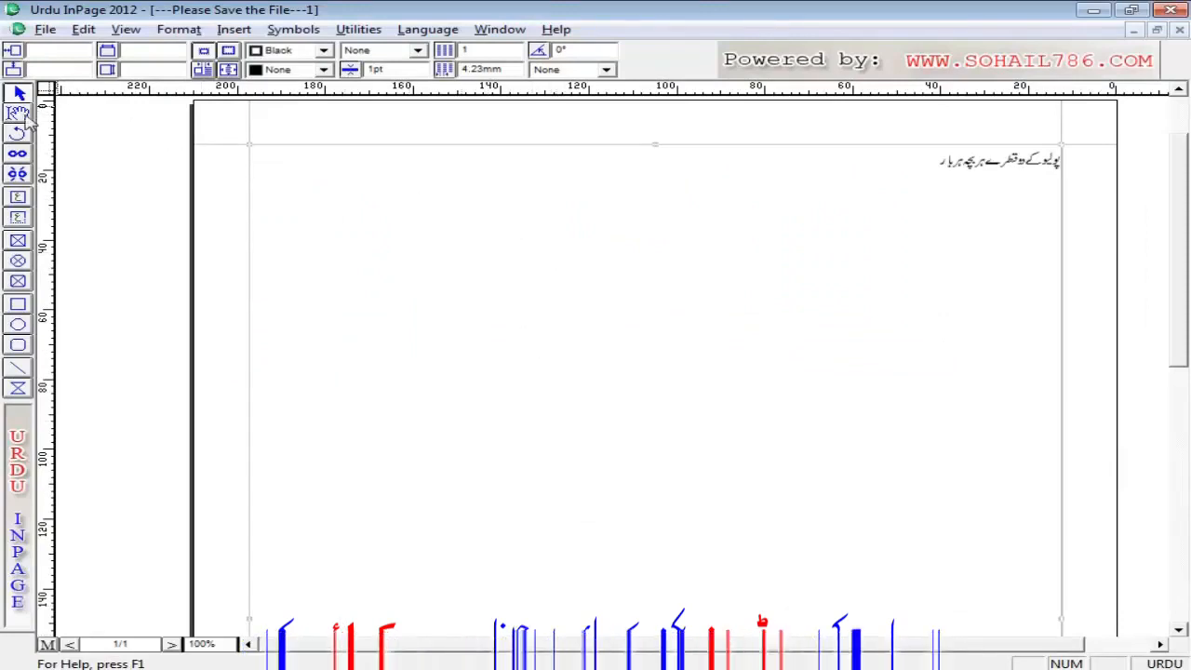
- Switch to Urdu InPage and replace the slogan text with "بنیادی صحت مرکز منڈی شاہ جیونہ تحصیل و ضلع جھنگ"
left_click(446, 201)
left_click_drag(1023, 194, 1103, 131)
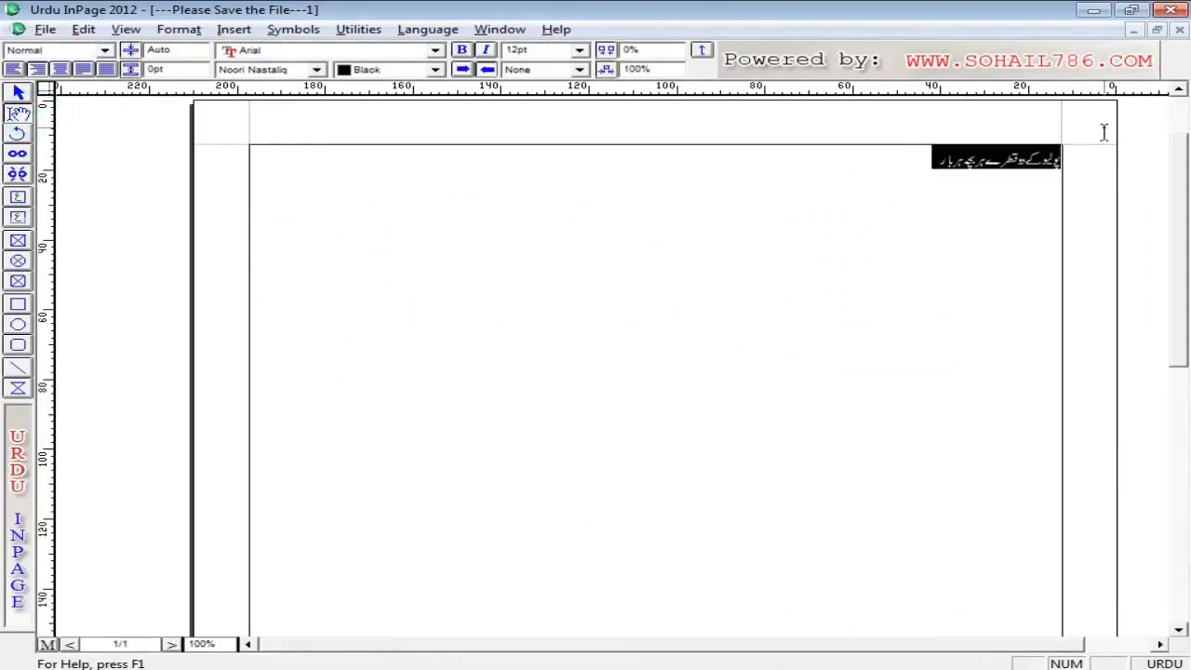
key("Delete")
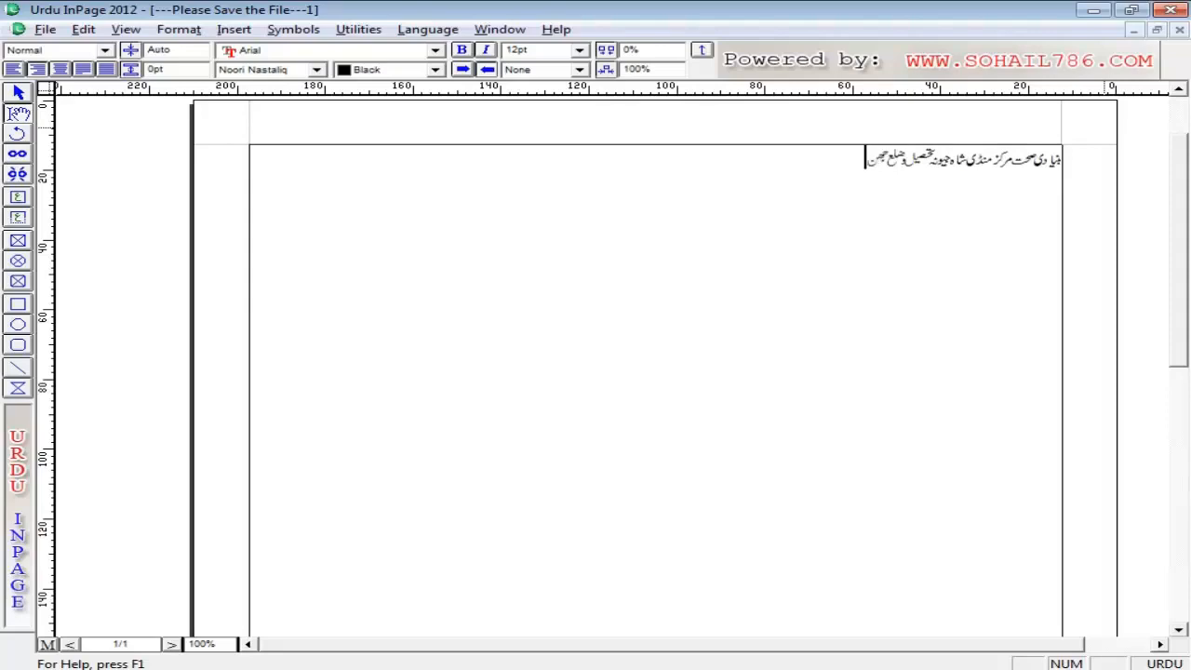
type("گ")
- Copy the text box with the health-centre line and paste it into the banner in CorelDRAW
left_click(18, 93)
left_click(472, 237)
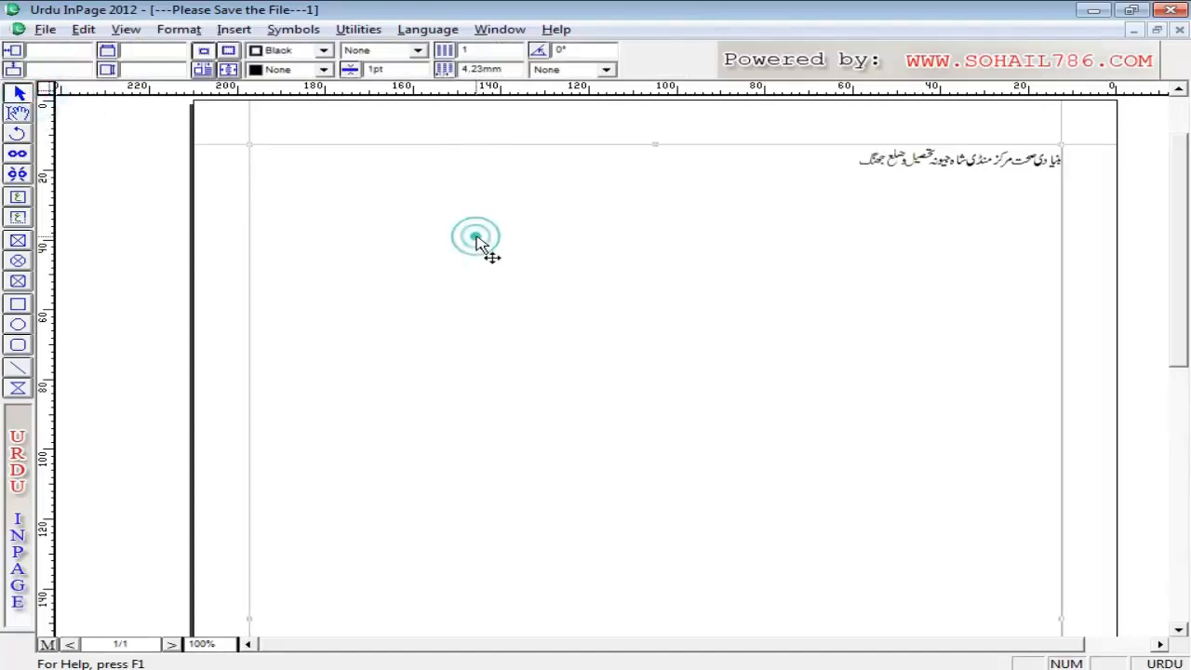
right_click(474, 234)
left_click(527, 320)
left_click(429, 666)
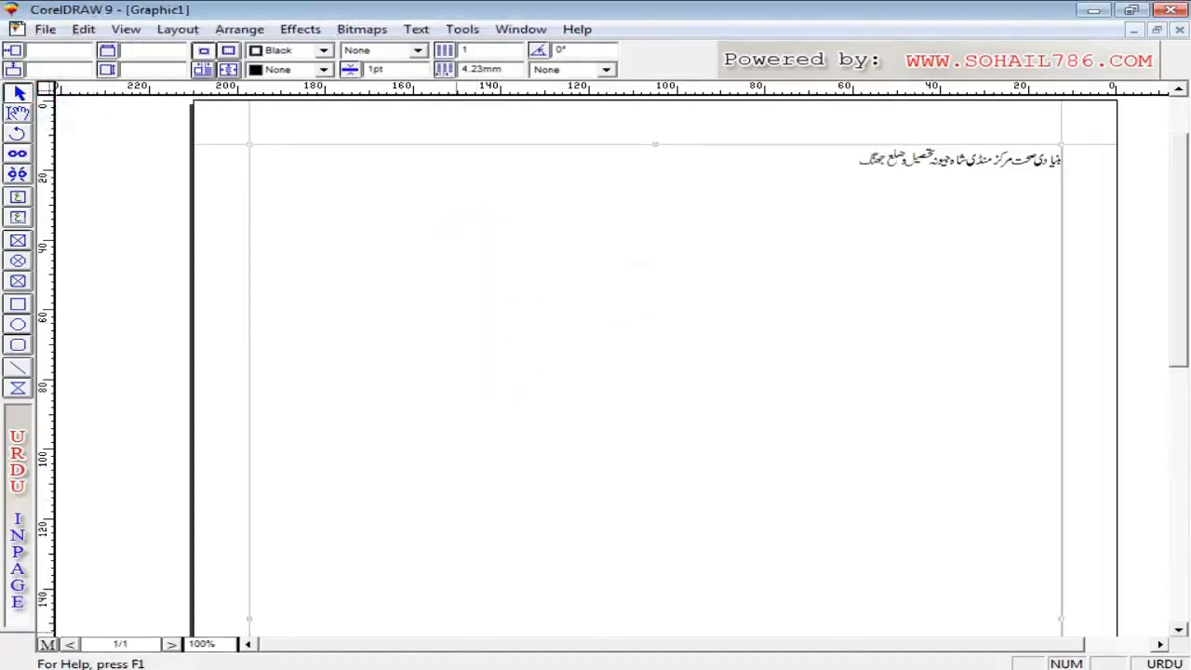
right_click(477, 449)
left_click(538, 348)
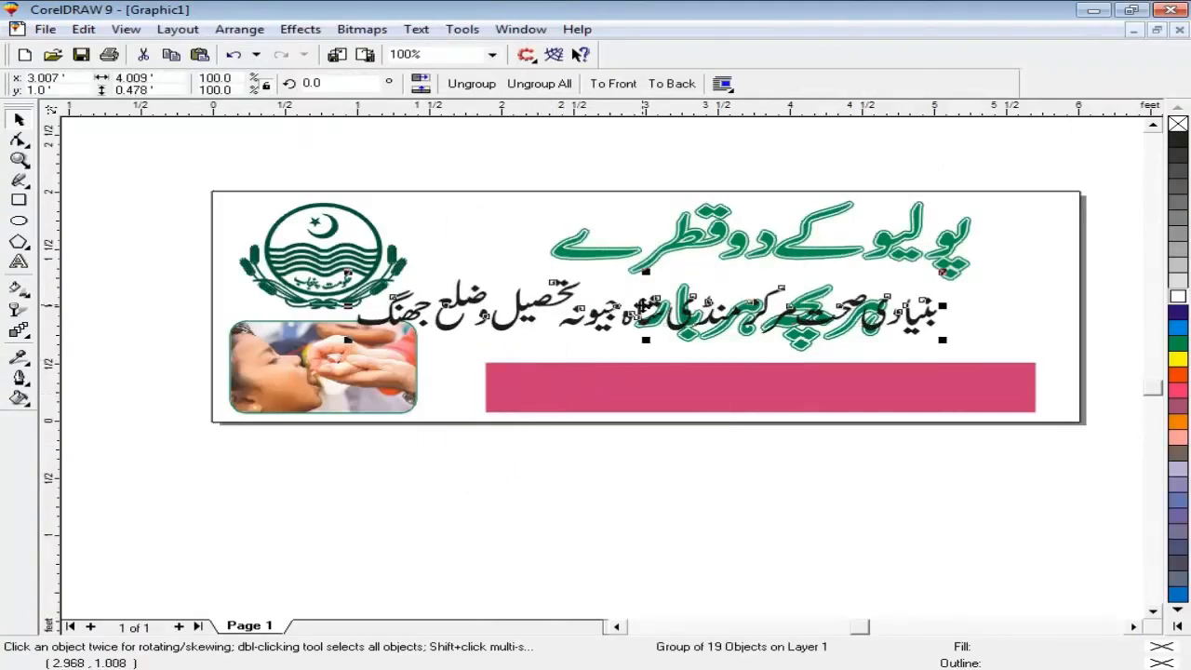
- Move the health-centre line onto the magenta bar, scale it to about 3.65 by 0.44 ft and centre it on the bar
left_click_drag(707, 303, 784, 383)
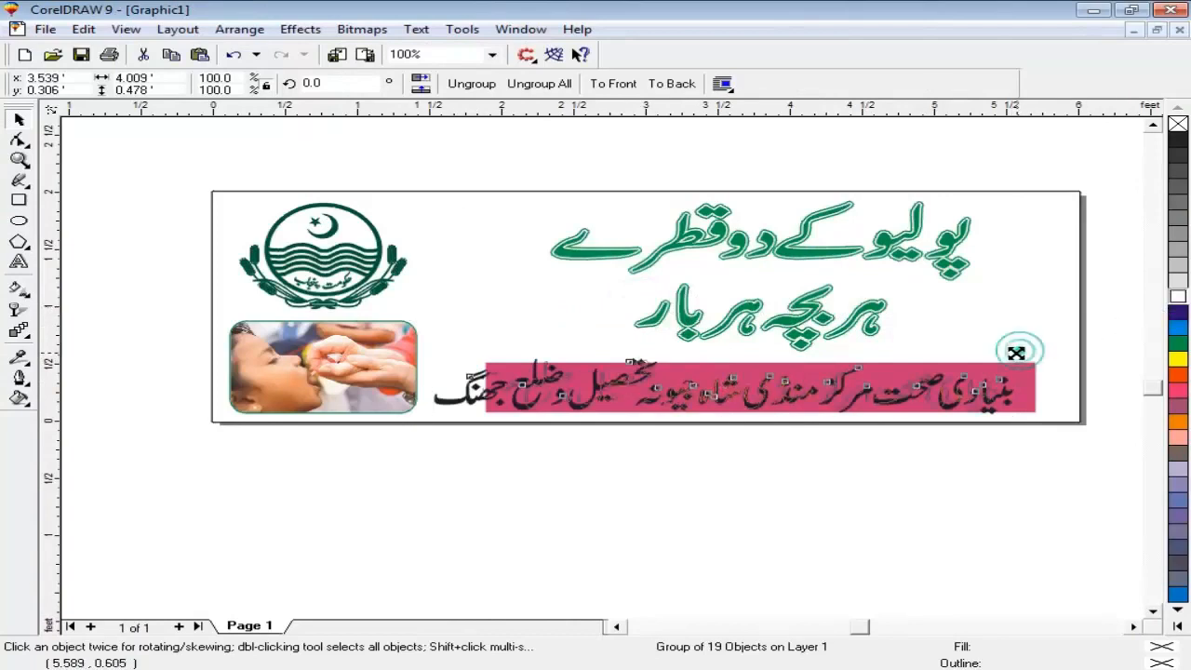
left_click(1012, 383, "shift")
key("e")
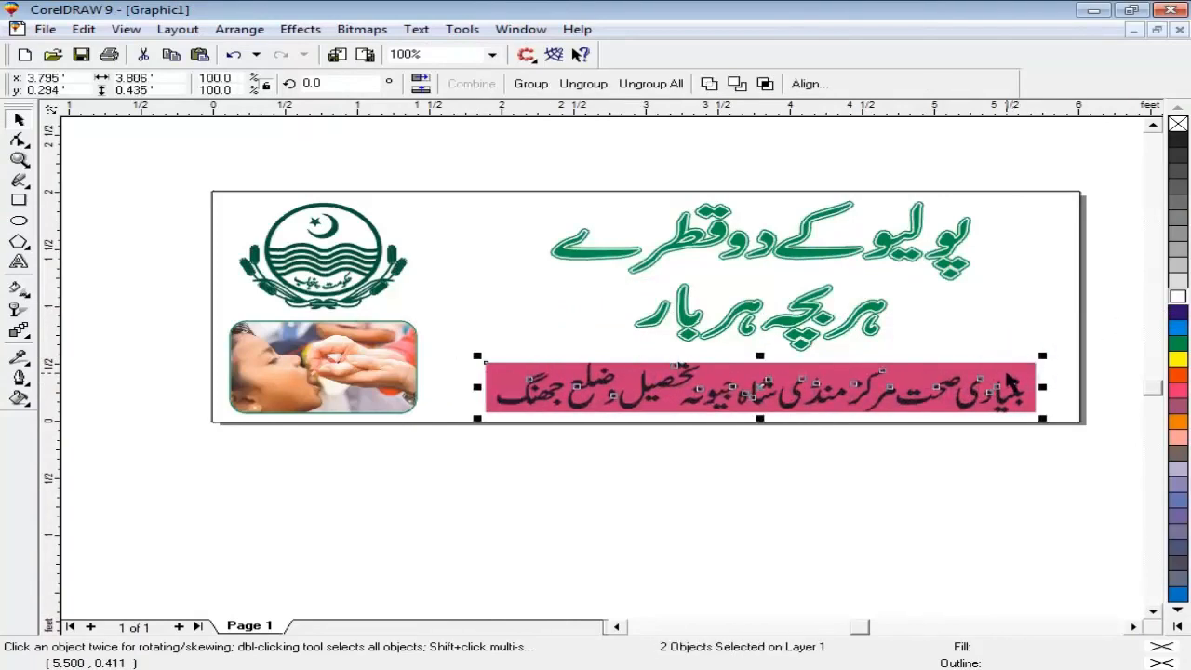
- Give the health-centre line on the magenta bar a white fill and white outline
left_click(938, 446)
left_click(989, 394)
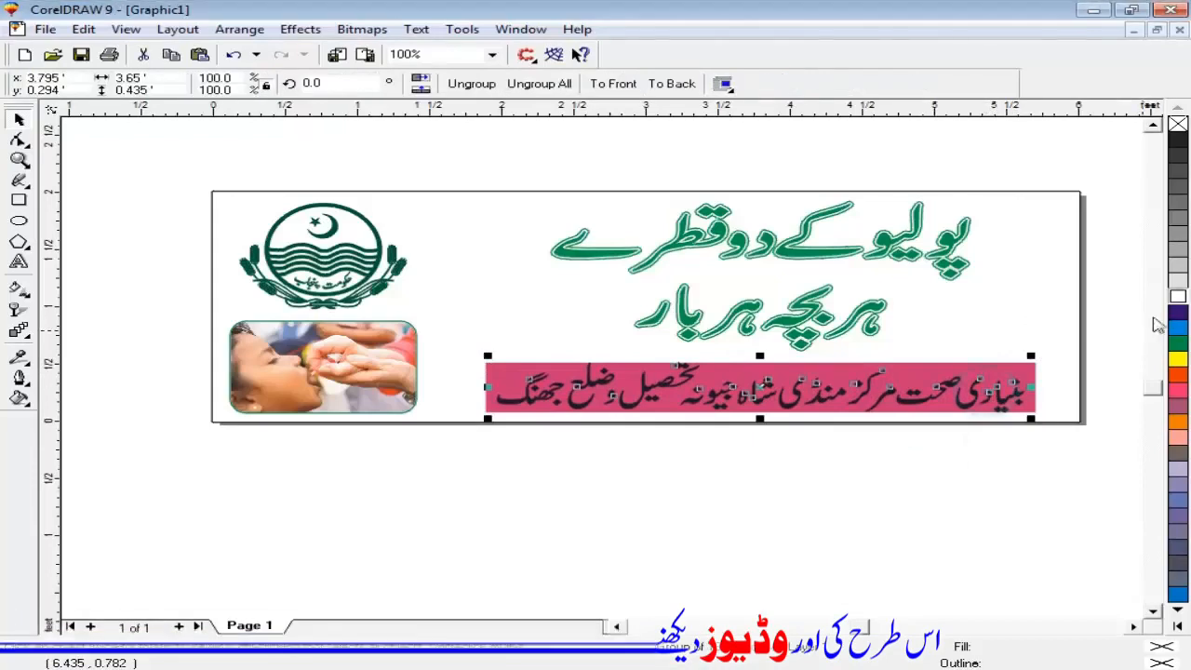
left_click(983, 462)
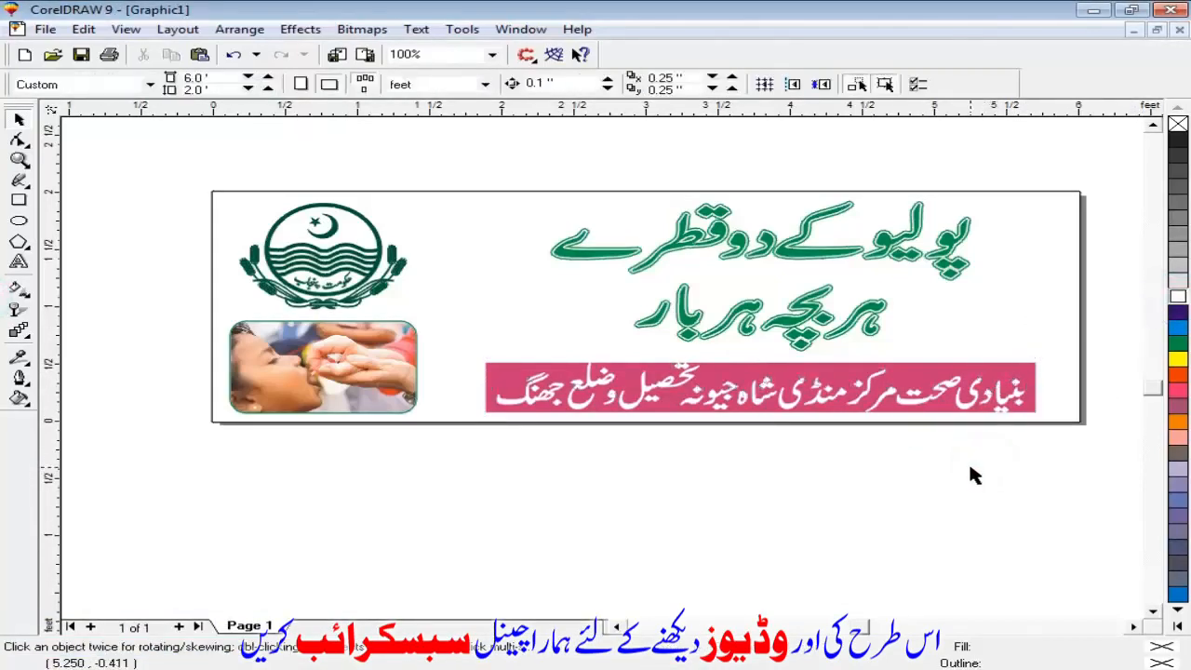
- Shift the white health-centre line very slightly left and up within the magenta bar
left_click(964, 406)
left_click_drag(967, 409, 965, 410)
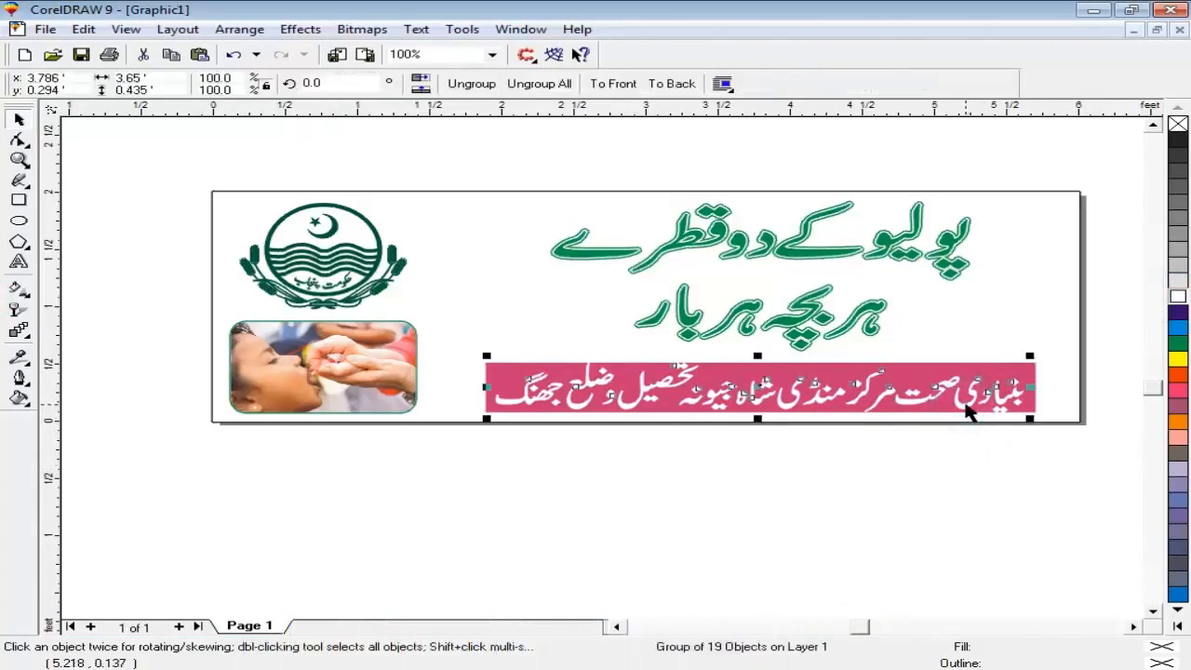
left_click(963, 470)
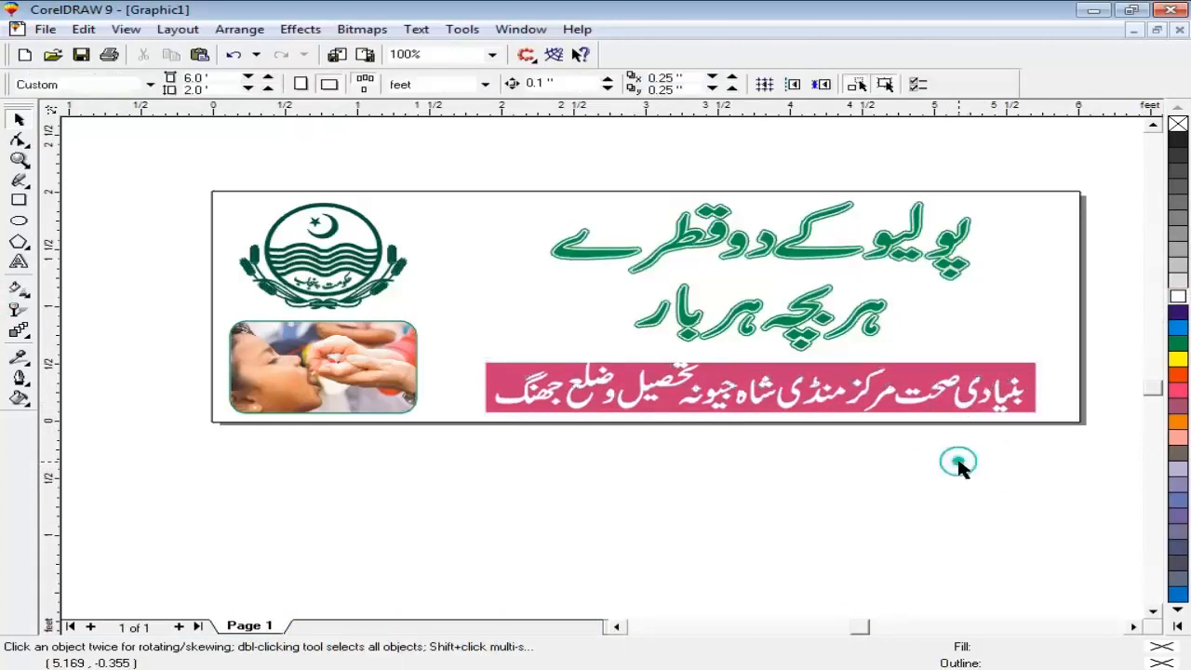
left_click_drag(921, 410, 921, 407)
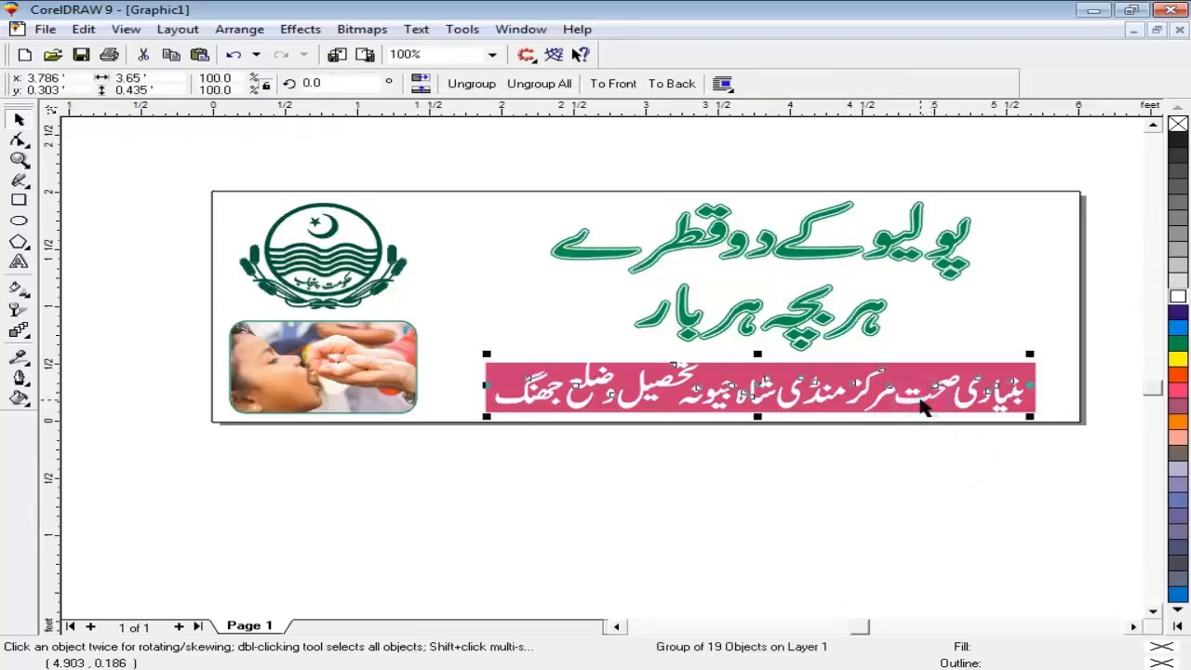
- Ungroup the health-centre line completely and move the word صحت off the bar to just below the banner
left_click(540, 127)
scroll(966, 469, "up", 1)
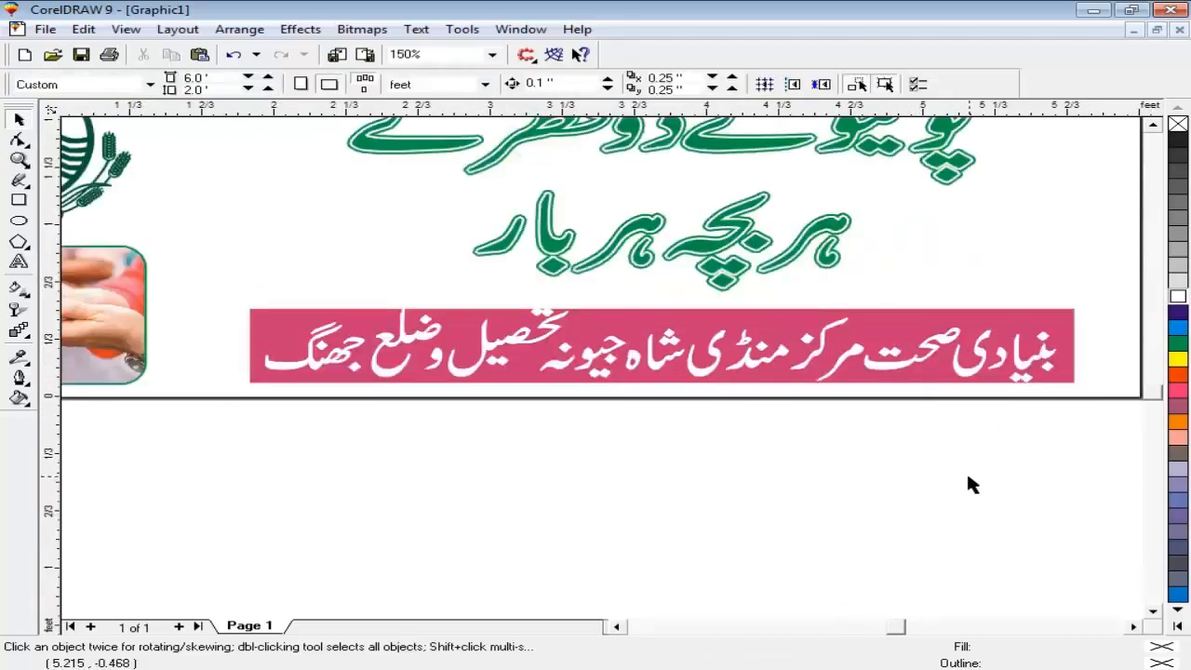
left_click(904, 373)
left_click_drag(903, 372, 688, 426)
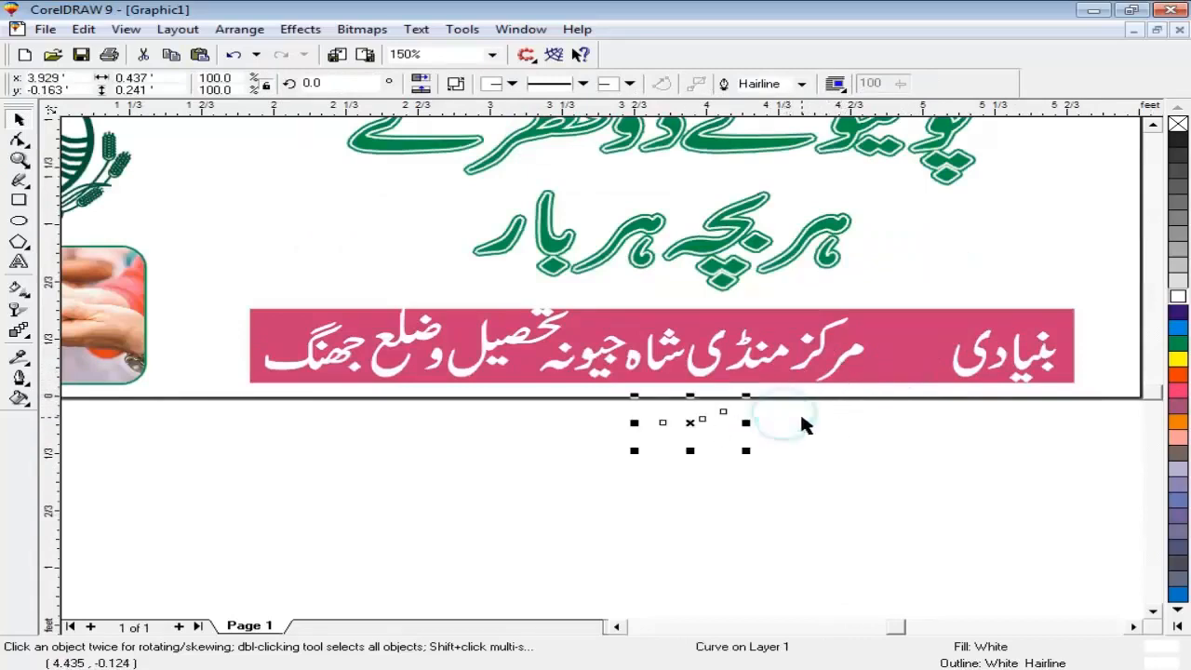
left_click(691, 419)
- Select the three pieces of the word مرکز and nudge them right until they sit beside بنیادی
left_click_drag(773, 427, 882, 311)
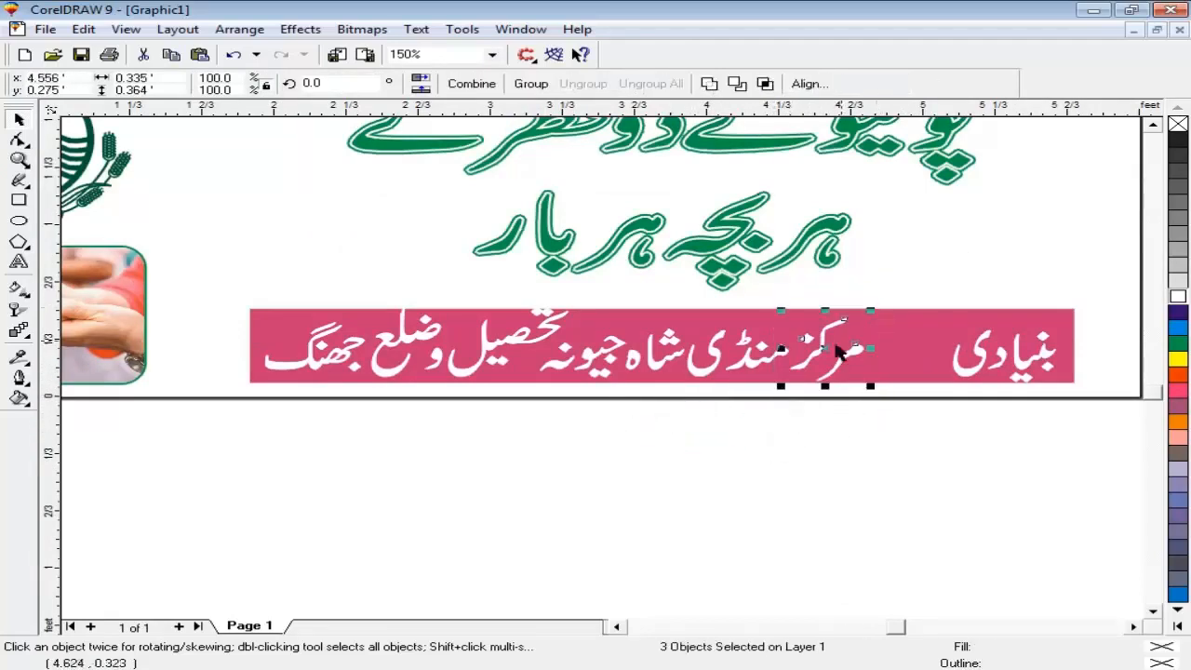
key("Right")
key("Right")
key("Right")
key("Right")
key("Right")
key("Right")
key("Right")
key("Right")
key("Right")
key("Right")
key("Right")
key("Right")
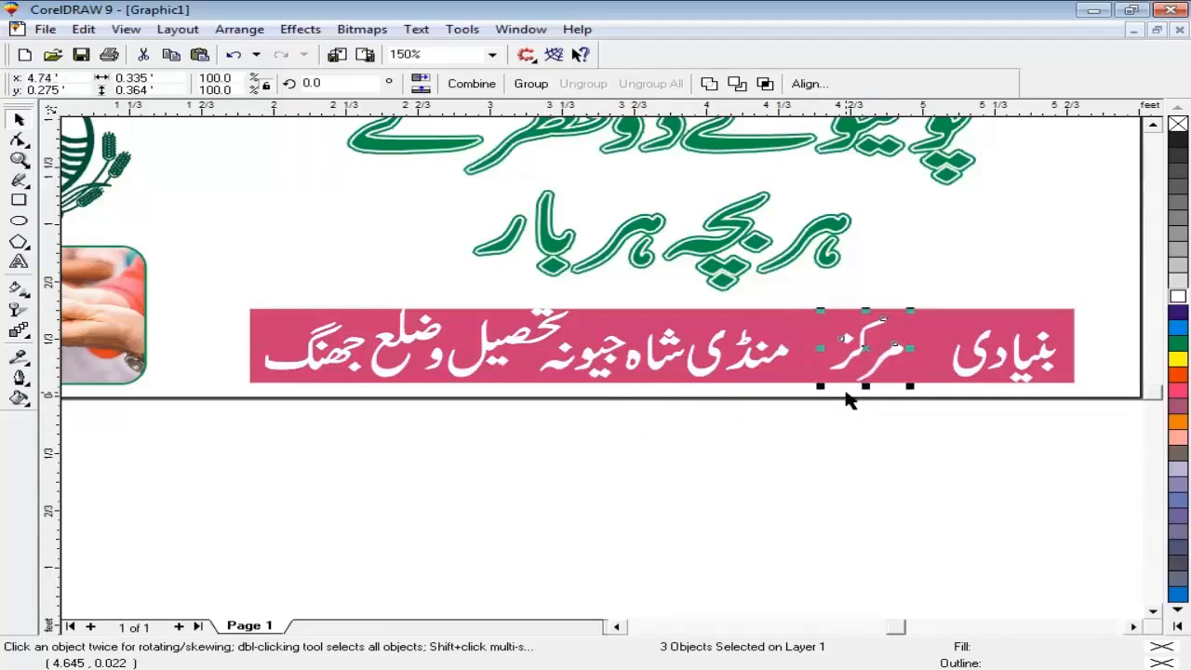
key("Right")
key("Right")
- Place the word صحت on the bar between مرکز and منڈی and fine-tune its spacing
left_click(697, 410)
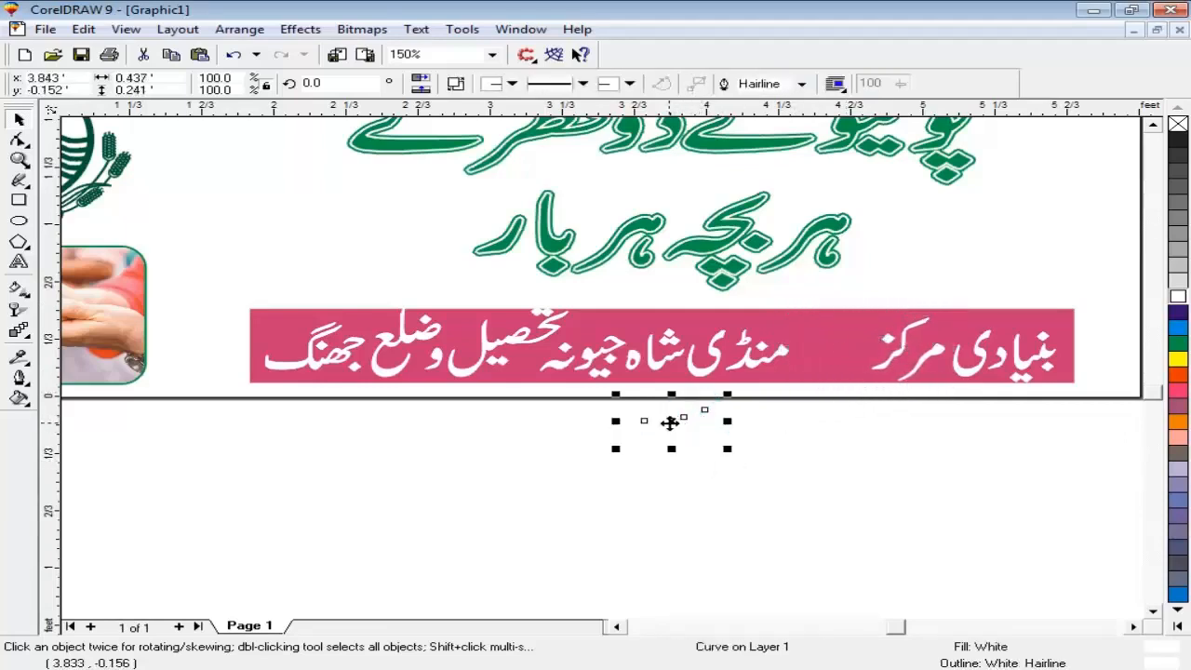
left_click_drag(698, 411, 829, 354)
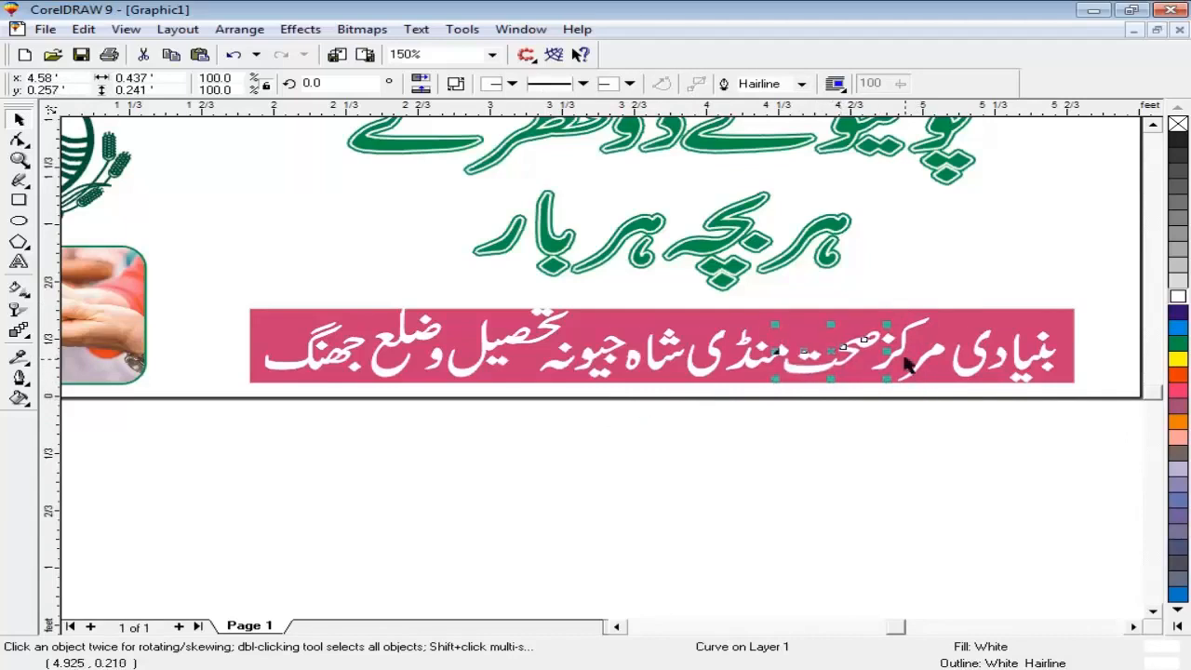
left_click(902, 353)
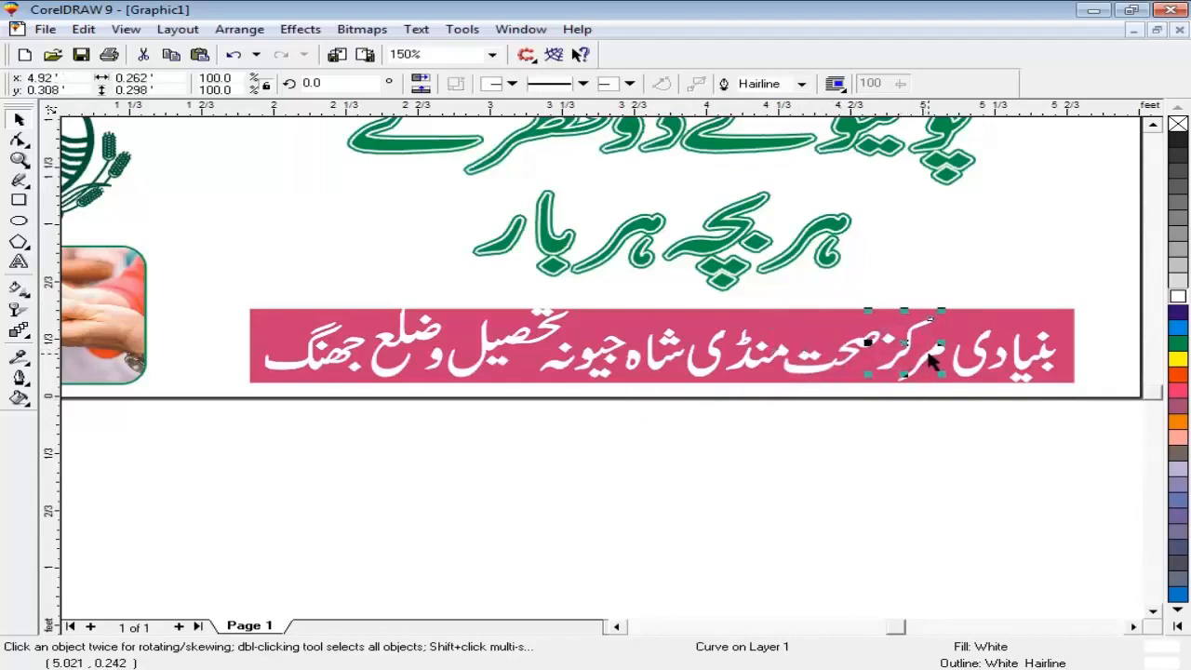
left_click(930, 360)
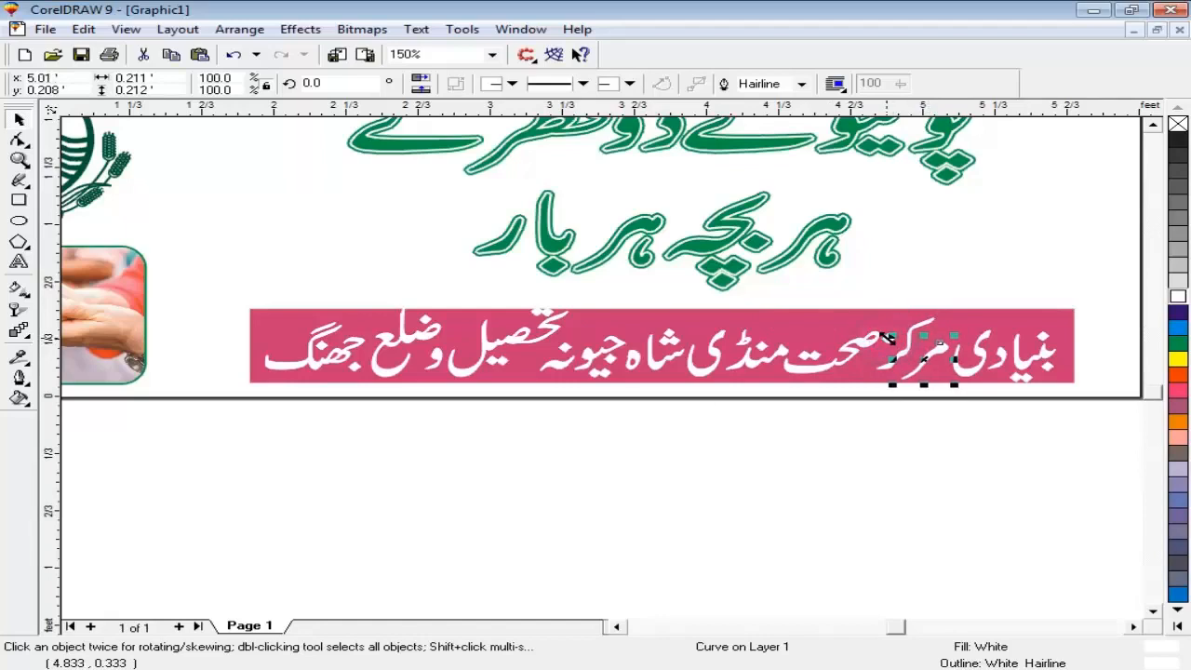
left_click(882, 337)
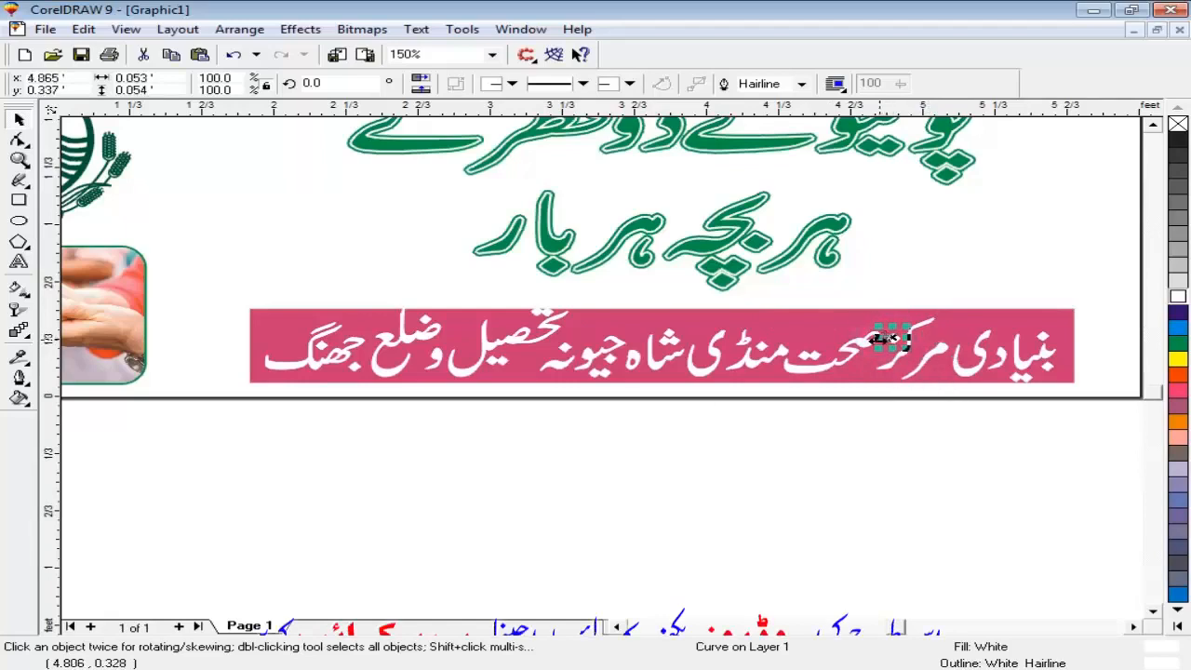
left_click(870, 348)
left_click_drag(870, 349, 873, 347)
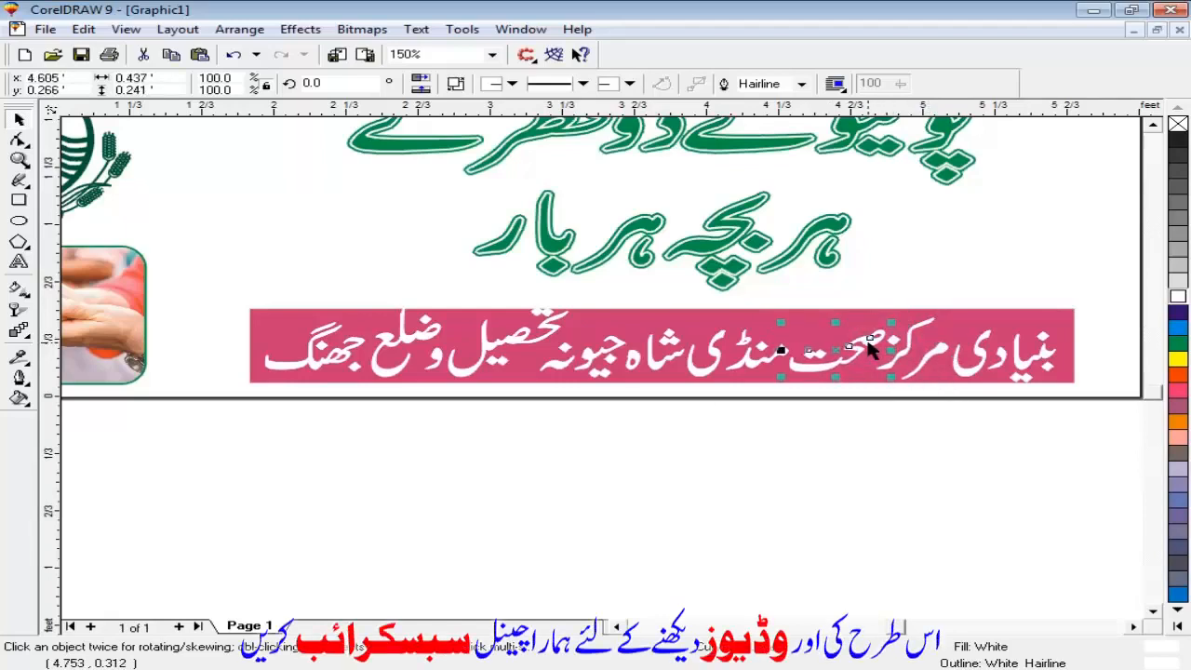
- Combine all the white letter pieces of the health-centre line on the magenta bar into one curve and deselect it
left_click_drag(239, 439, 1082, 292)
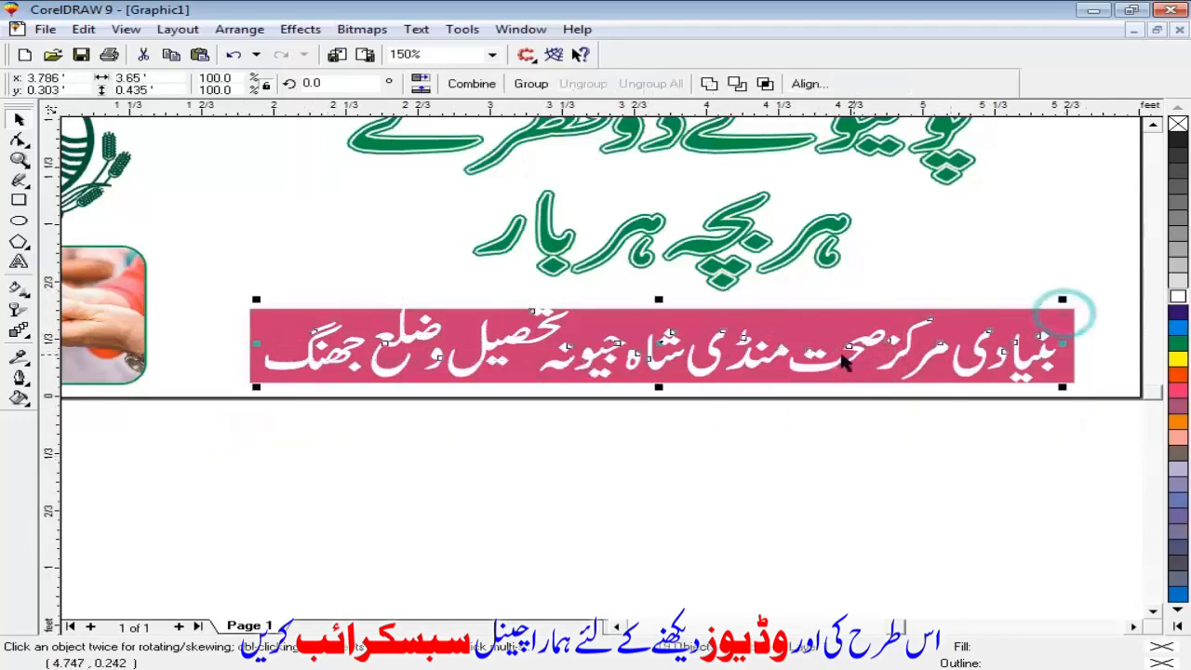
left_click(484, 84)
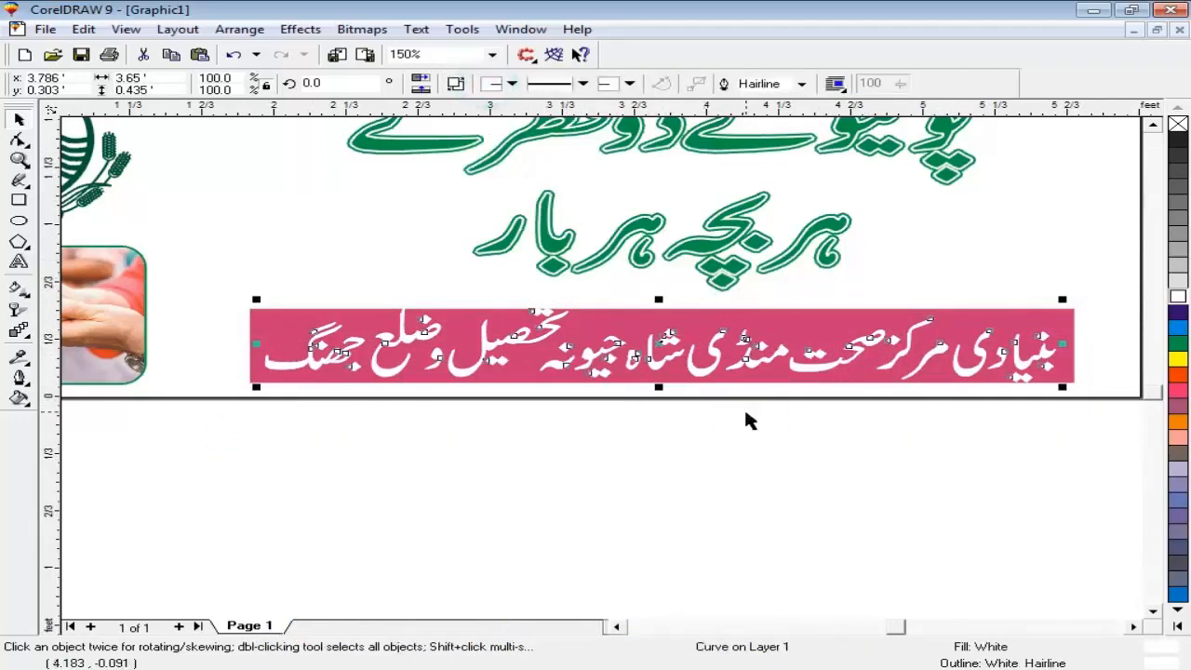
left_click(758, 432)
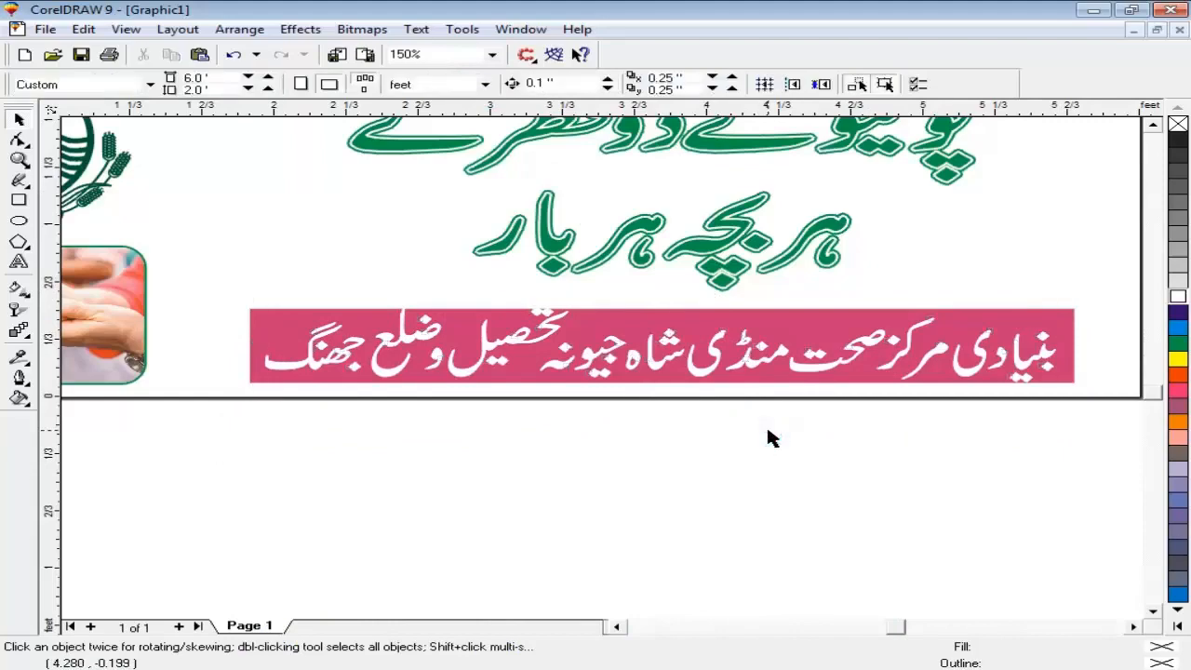
- Group the emblem, photo, slogan, magenta bar, health-centre line and background into one banner group and leave it deselected
key("F3")
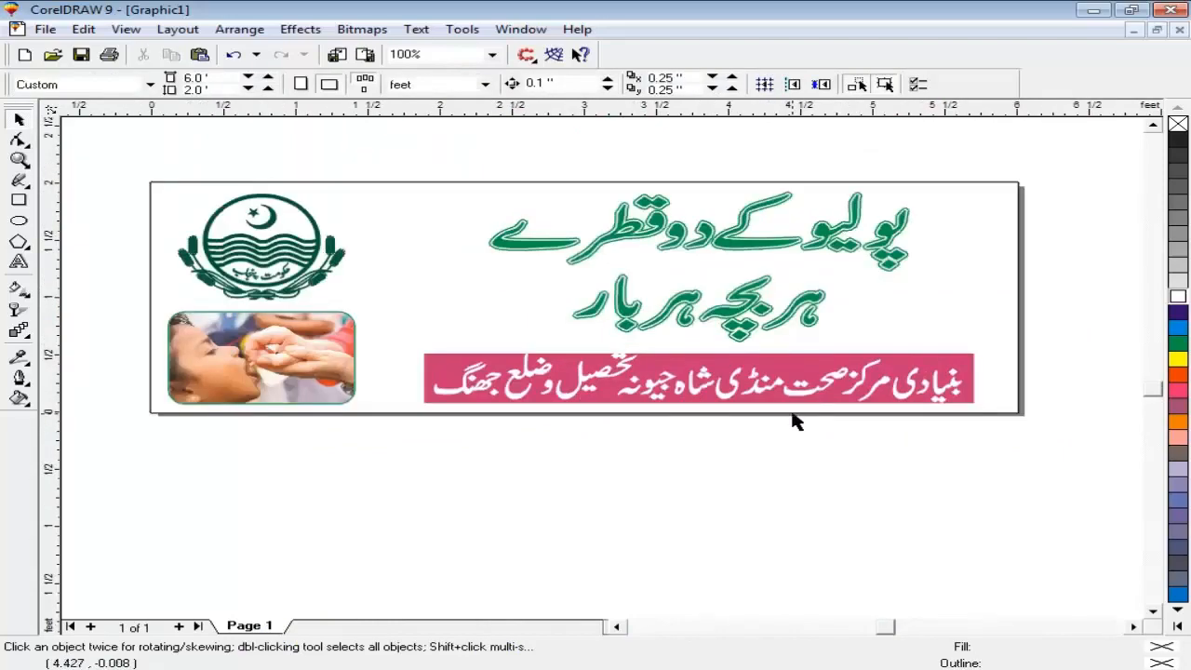
left_click_drag(1045, 171, 136, 424)
key("ctrl+g")
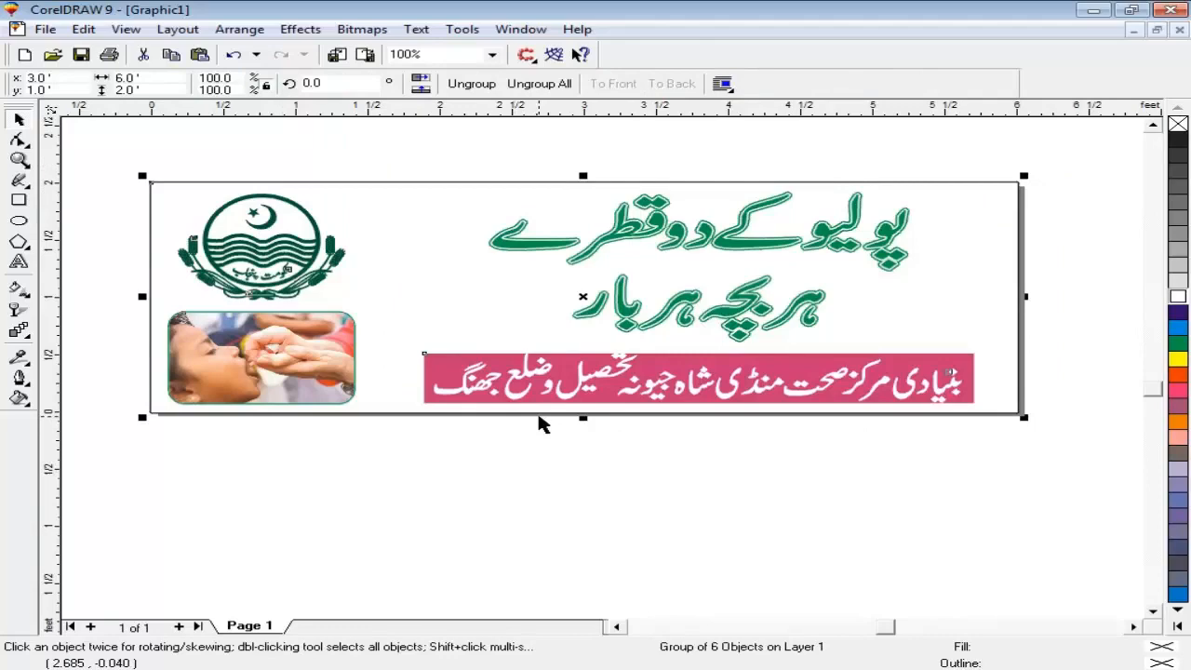
key("F2")
left_click_drag(1045, 169, 130, 421)
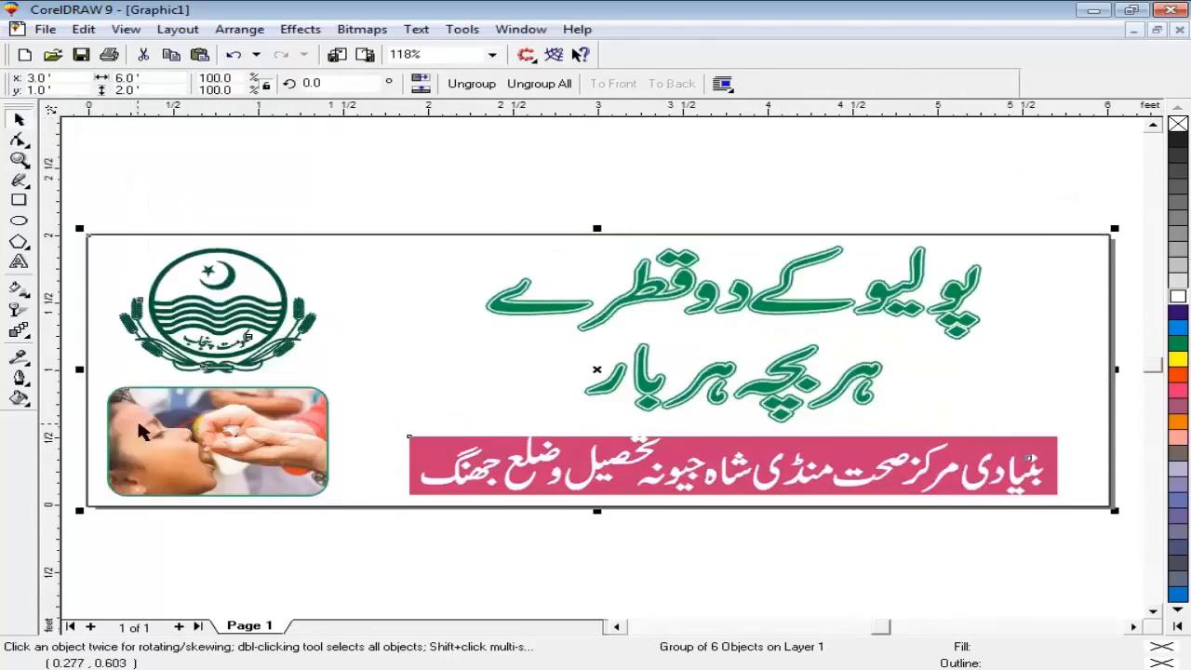
key("Escape")
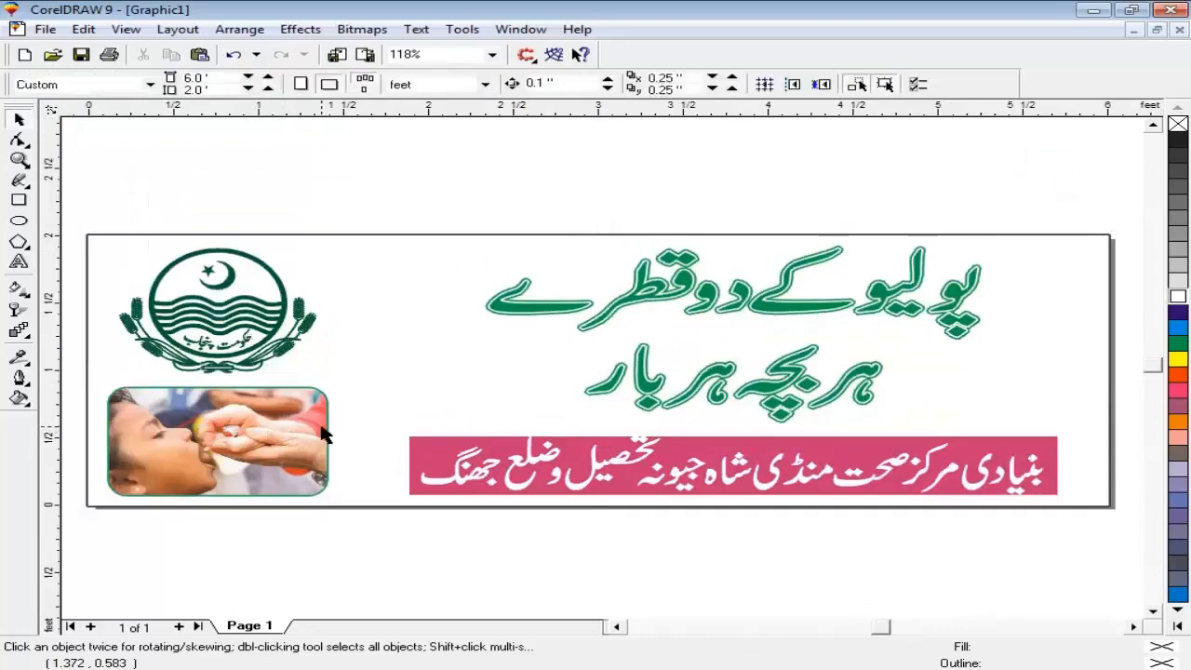